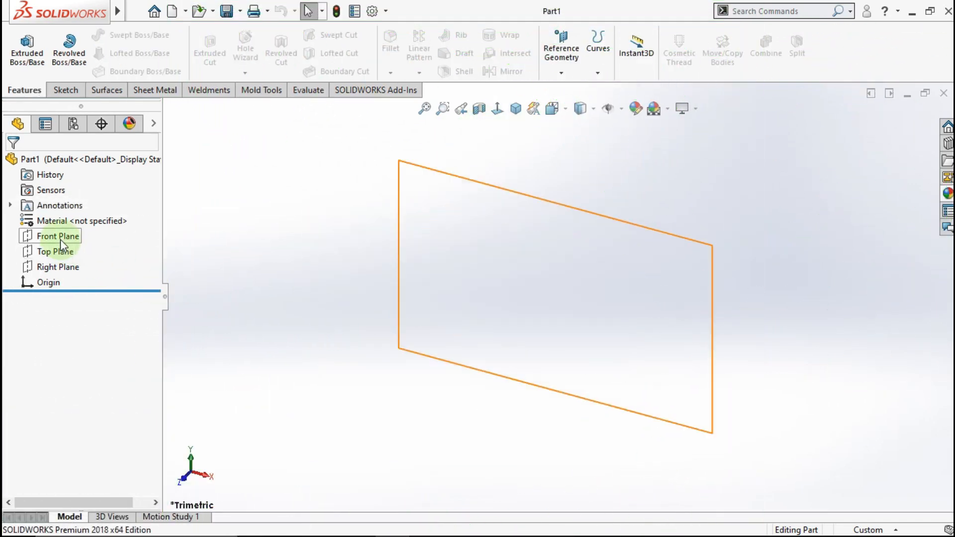
Start a sketch on the Front Plane and draw a vertical centerline about 89 mm long upward from the origin
left_click(61, 237)
left_click(74, 220)
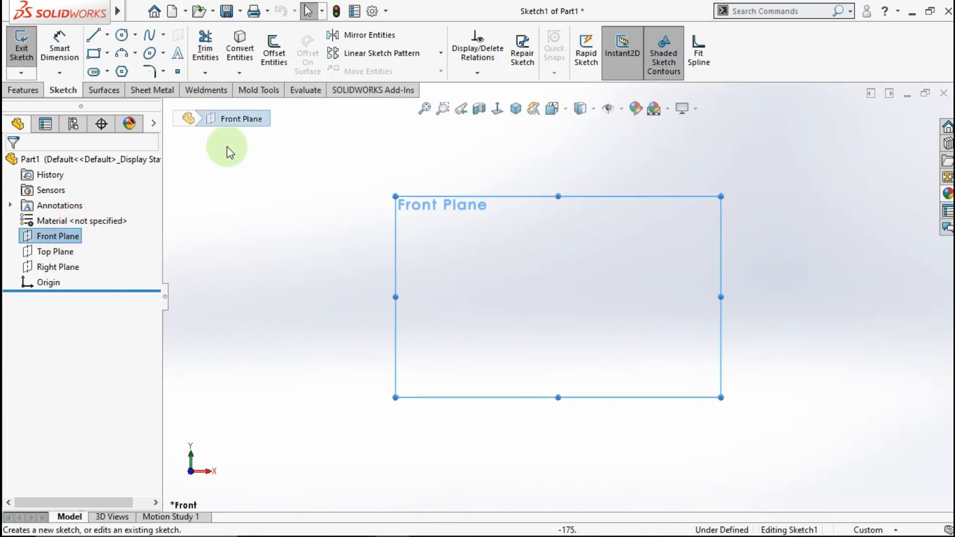
left_click(107, 39)
left_click(128, 70)
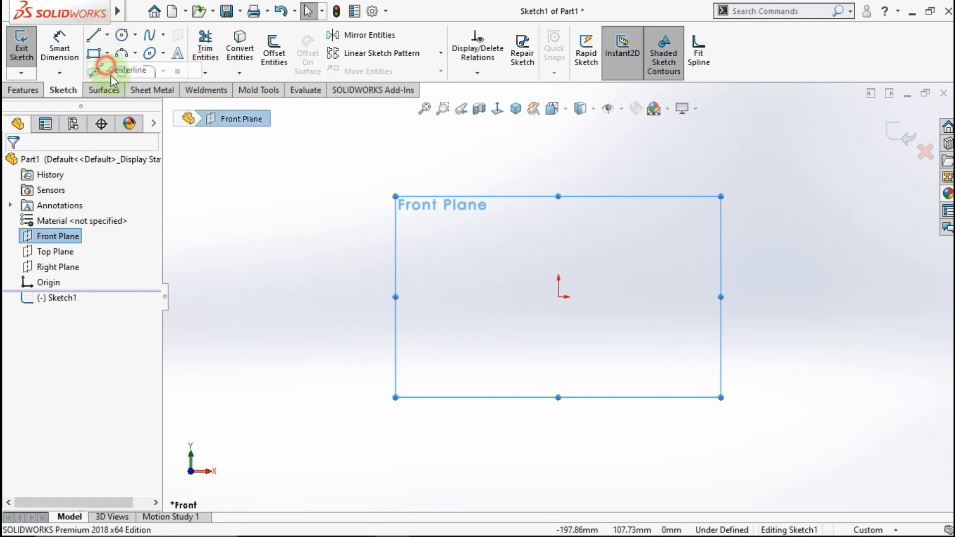
left_click(558, 296)
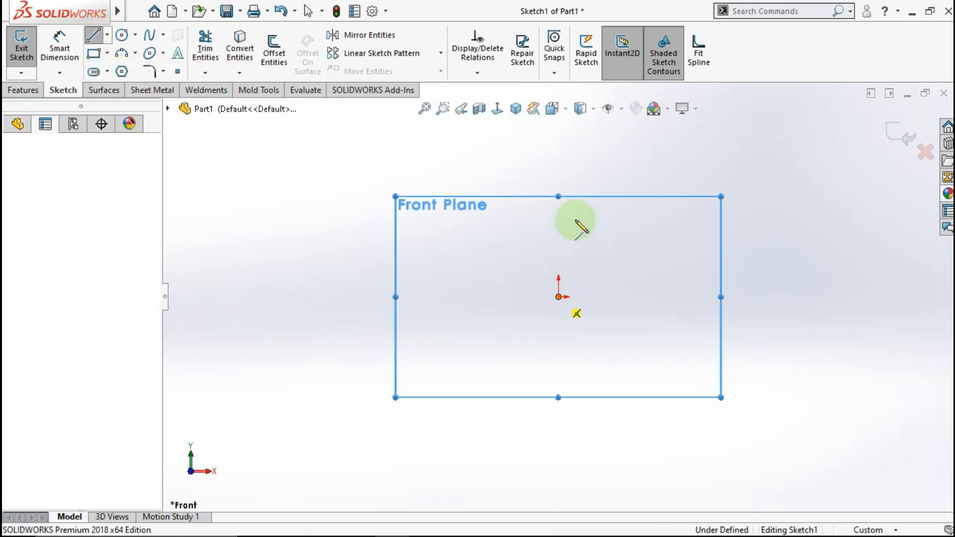
left_click(557, 134)
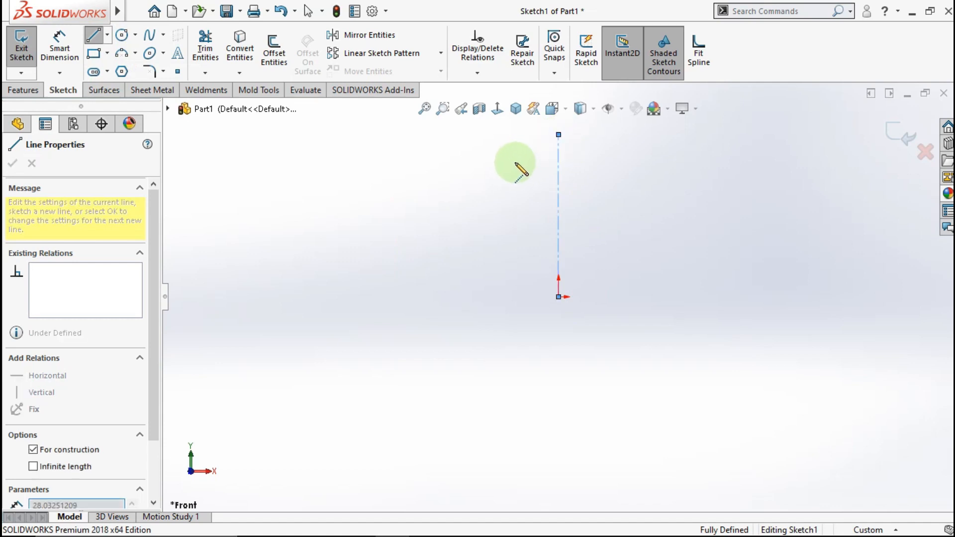
double_click(512, 161)
Dimension the vertical centerline's length at 190 mm
left_click(69, 49)
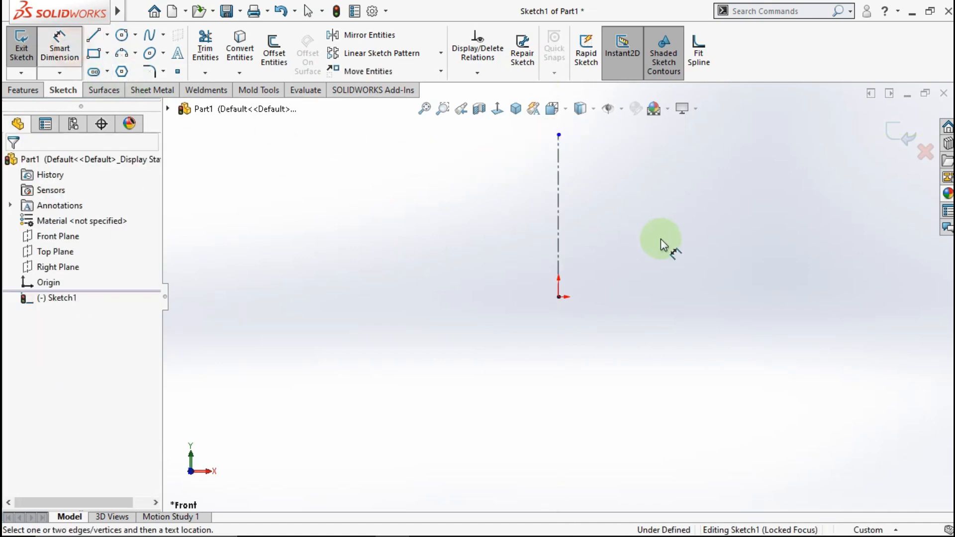
left_click(557, 211)
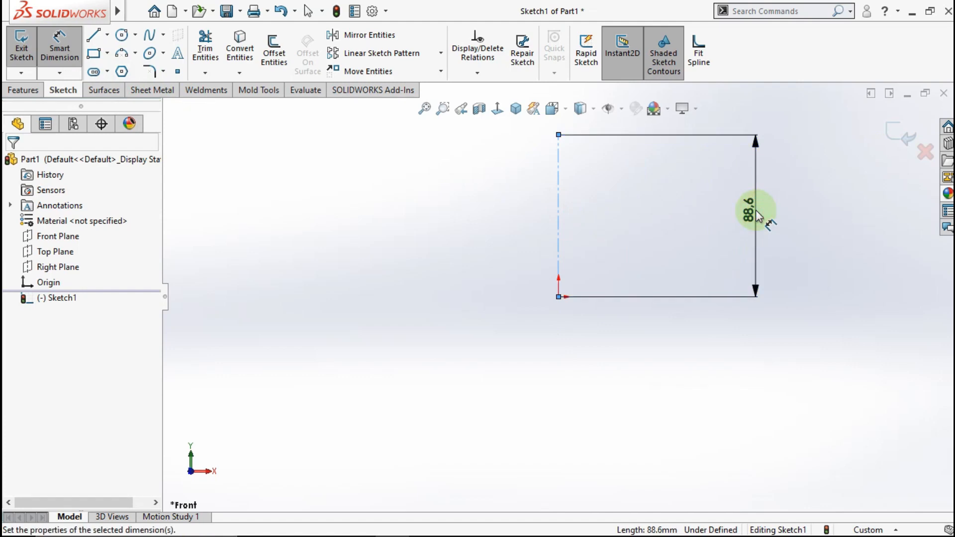
left_click(757, 215)
type("190")
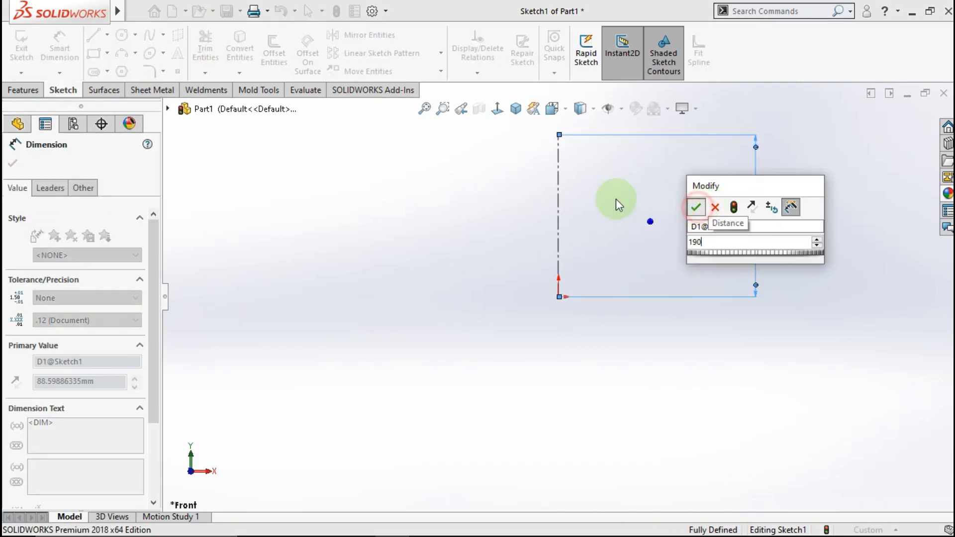
key("Return")
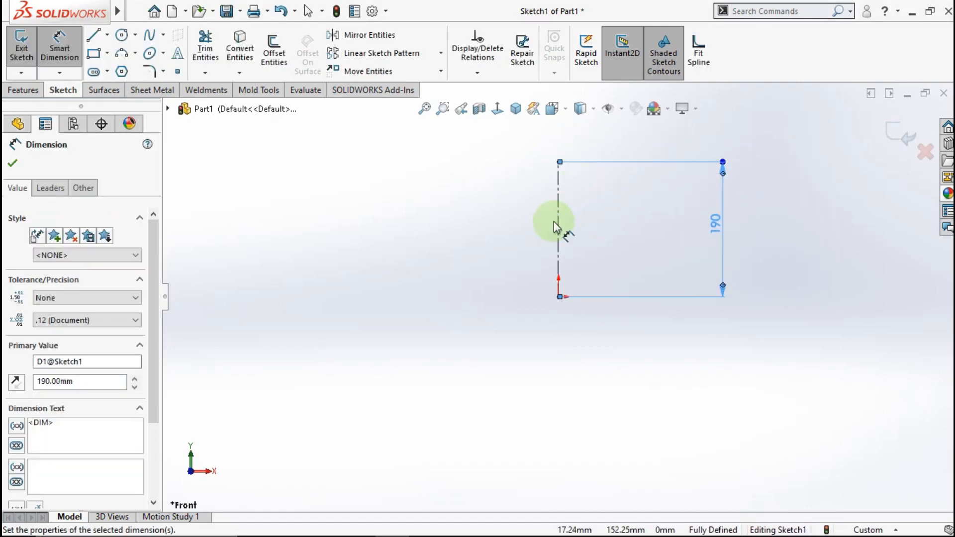
Draw a horizontal centerline about 43 mm long leftward from the upper endpoint of the vertical centerline
scroll(556, 226, "down", 4)
scroll(585, 154, "down", 2)
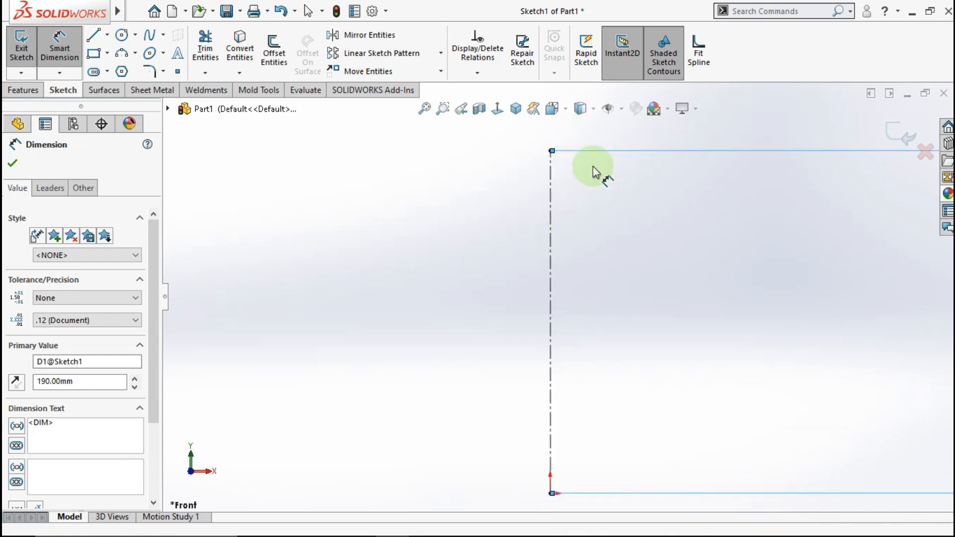
left_click(107, 35)
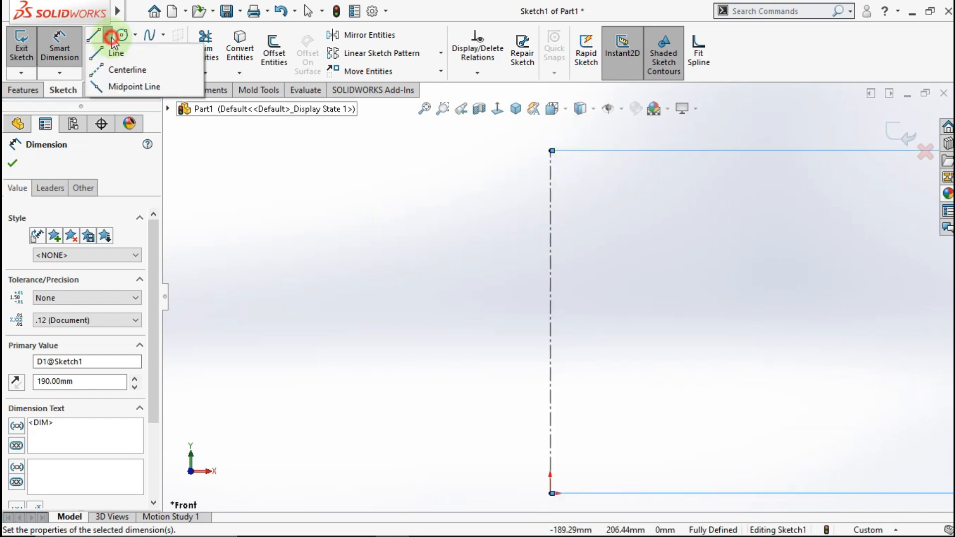
left_click(113, 69)
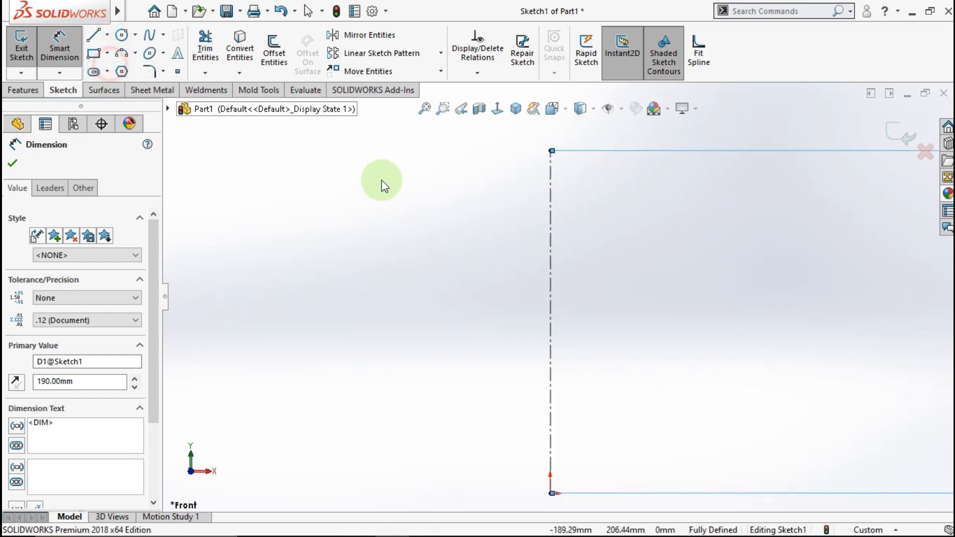
left_click(551, 152)
left_click(473, 151)
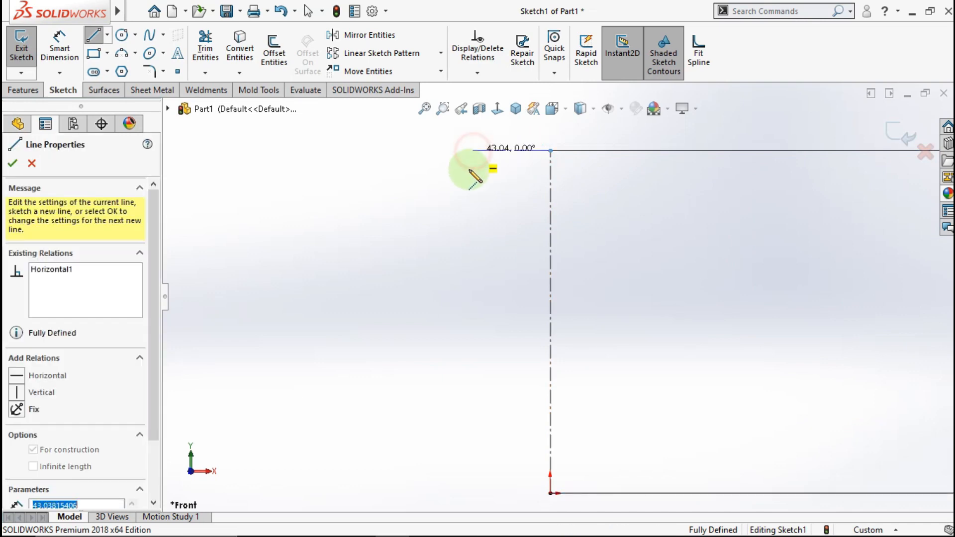
key("Escape")
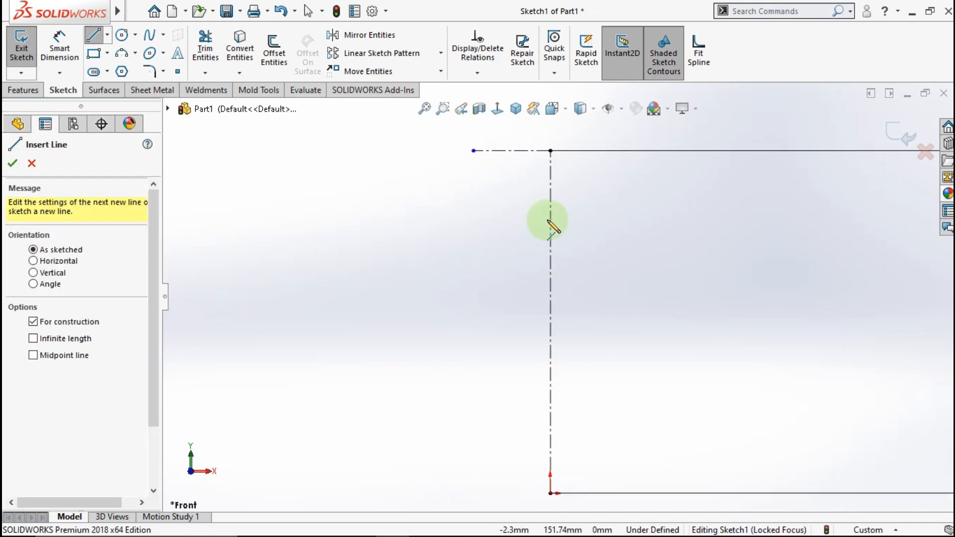
Draw two horizontal centerlines leftward from the vertical centerline, about 34 mm long in its upper part and about 94 mm long below its midpoint
left_click(551, 218)
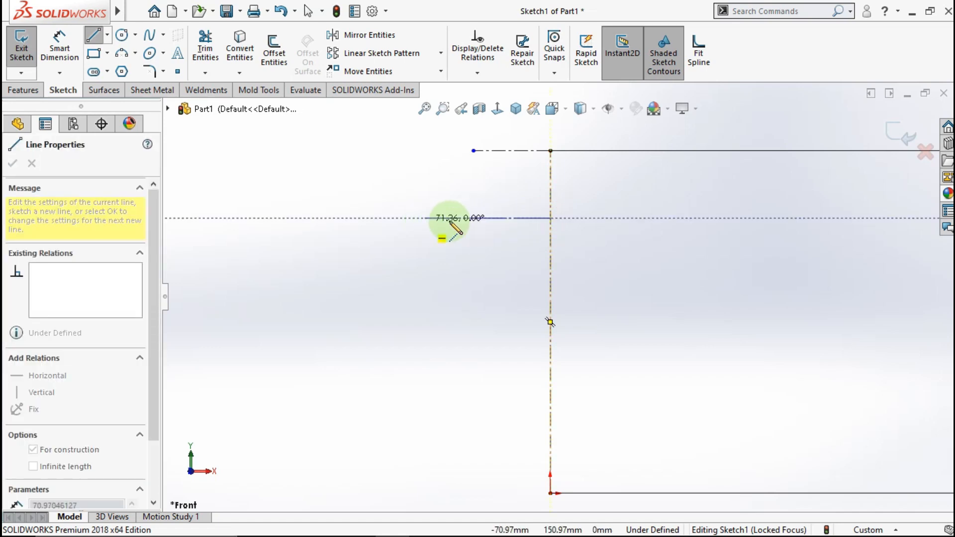
left_click(490, 219)
double_click(477, 245)
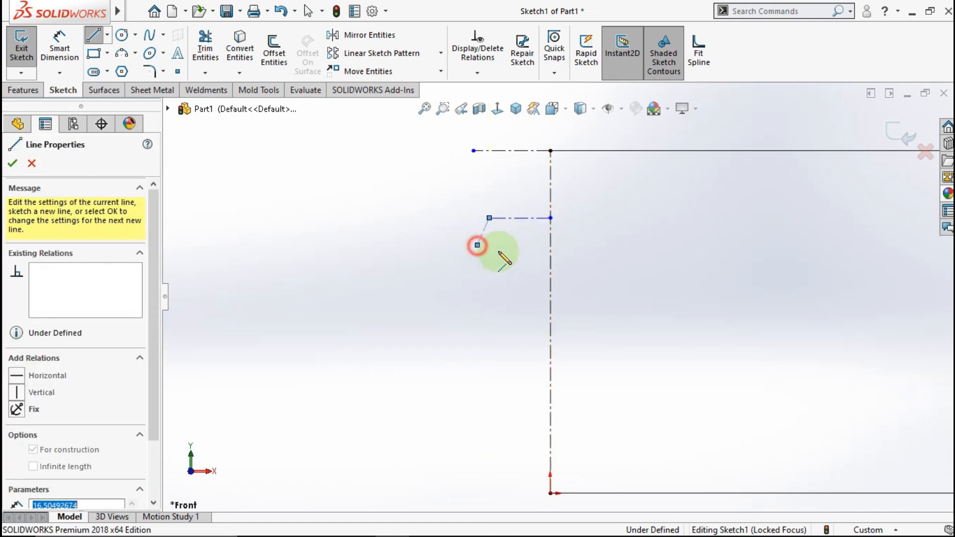
left_click(550, 365)
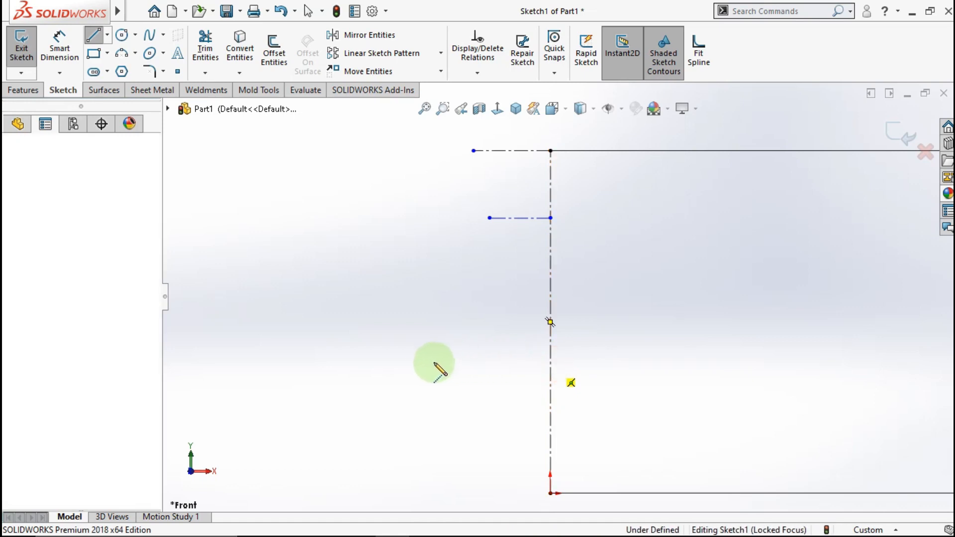
left_click(381, 366)
double_click(348, 323)
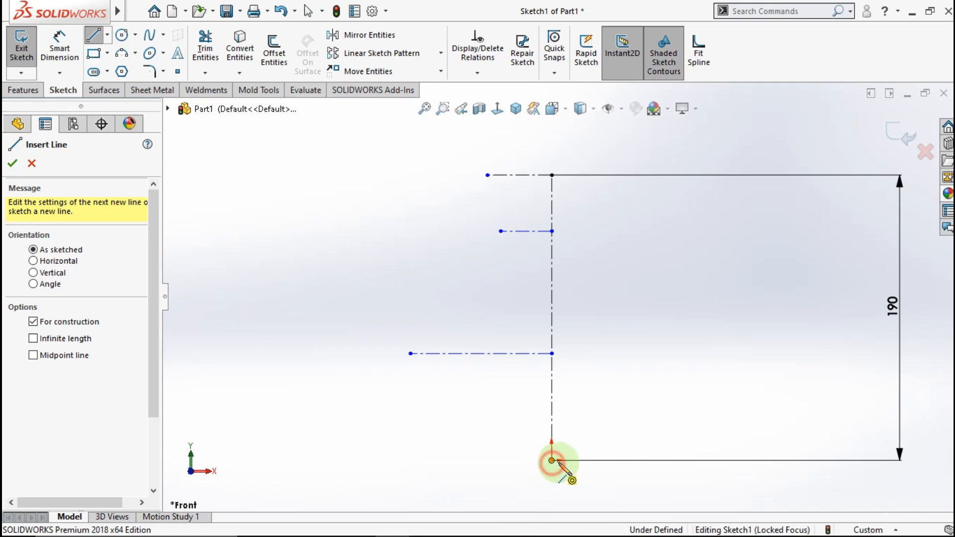
Draw a short horizontal centerline from the origin toward the right
left_click(552, 461)
left_click(640, 461)
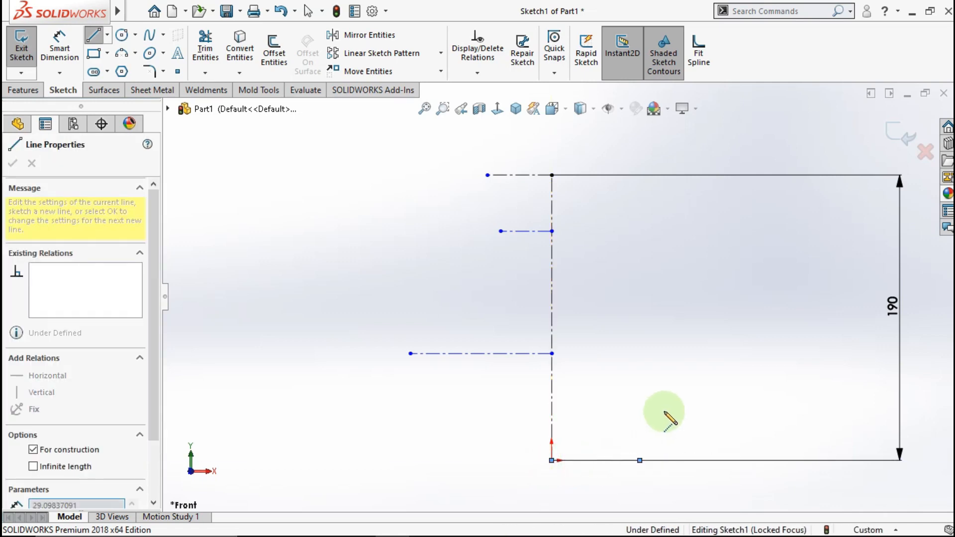
double_click(664, 412)
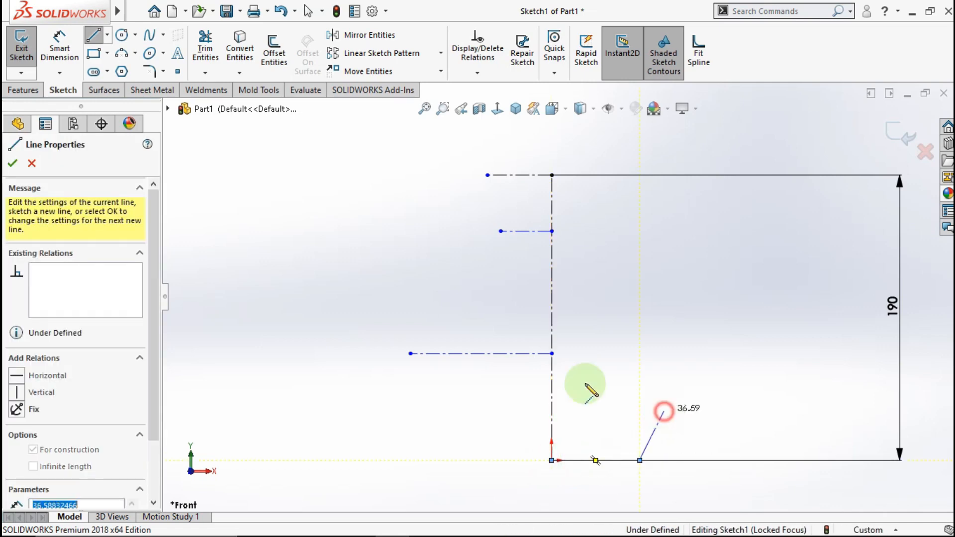
Draw a solid horizontal line about 58 mm long leftward from the origin
left_click(107, 34)
left_click(118, 53)
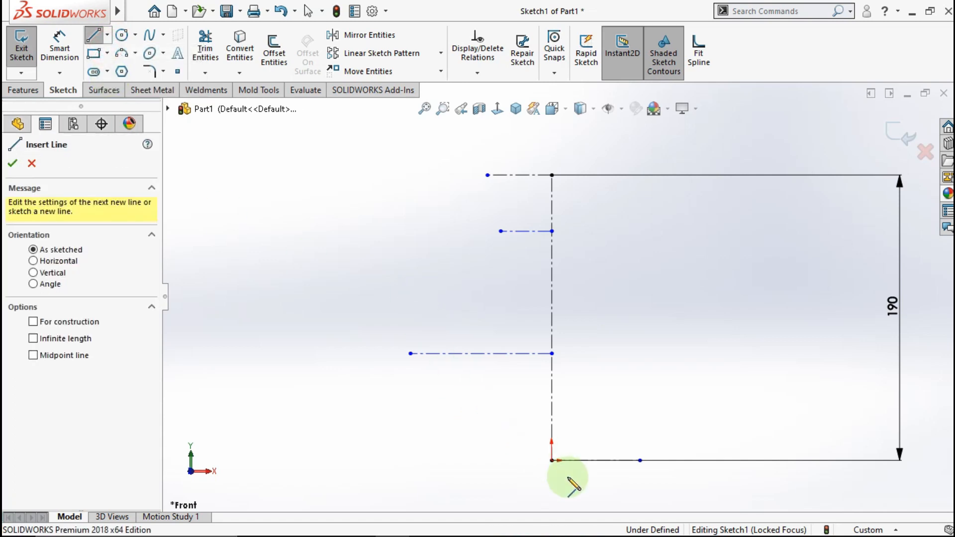
left_click(553, 461)
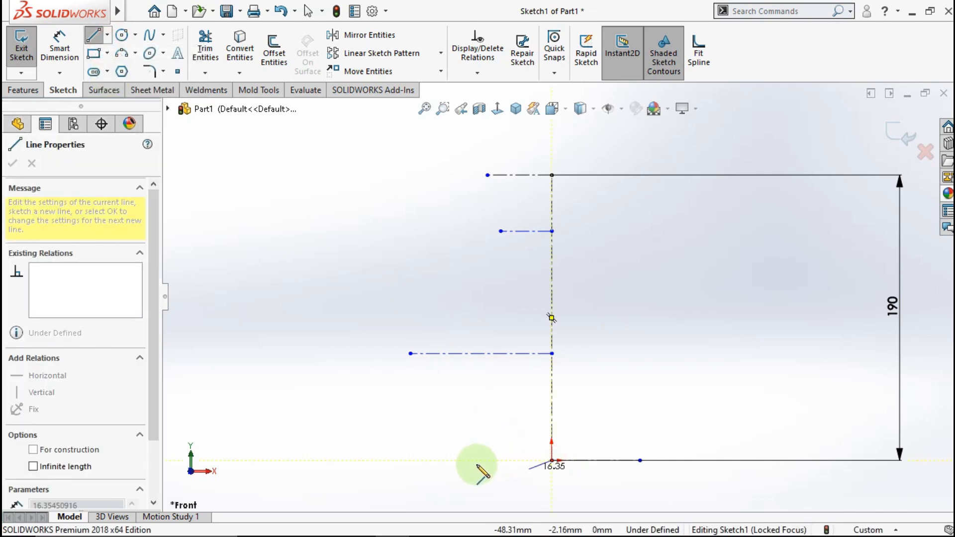
left_click(464, 460)
double_click(431, 428)
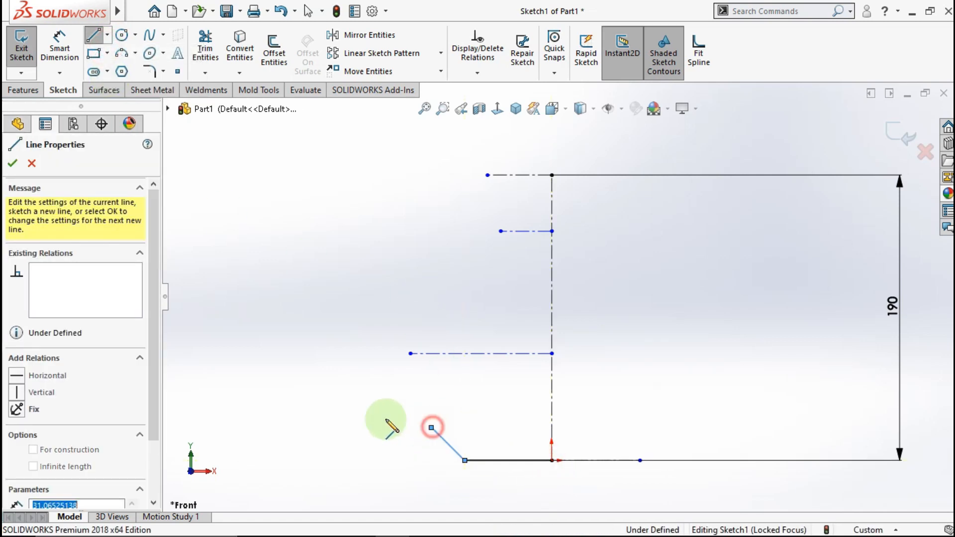
Dimension the topmost horizontal centerline at 50 mm and the short centerline just below it at 35 mm
left_click(67, 45)
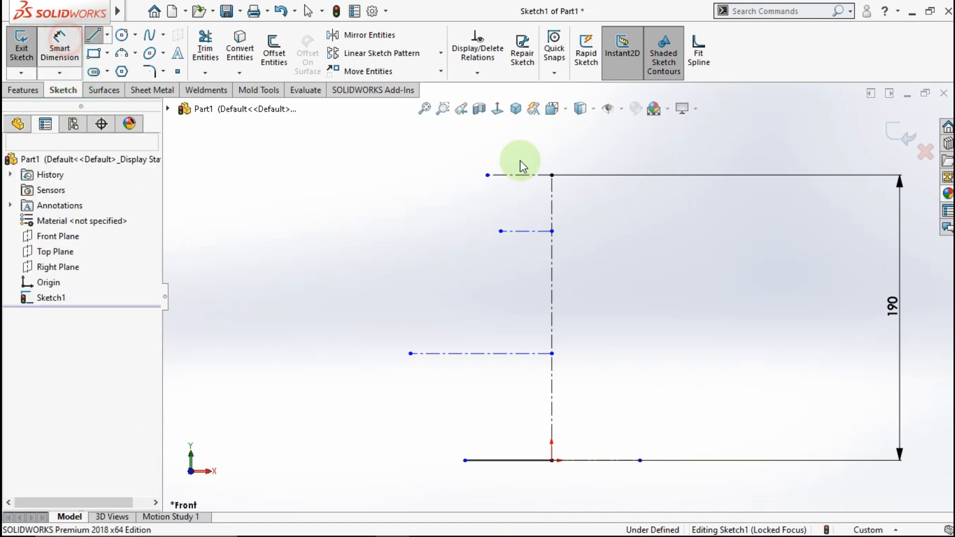
left_click(513, 175)
left_click(517, 154)
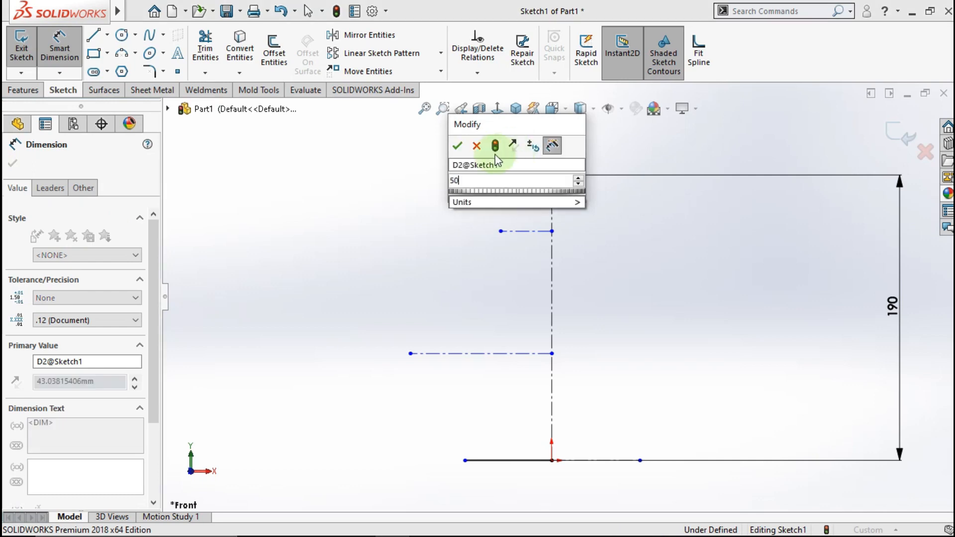
left_click(455, 144)
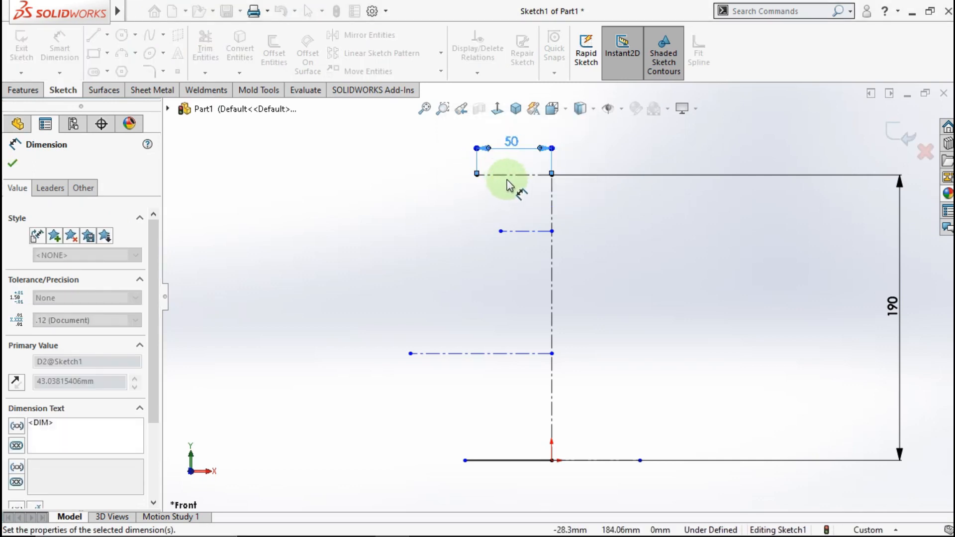
left_click(519, 230)
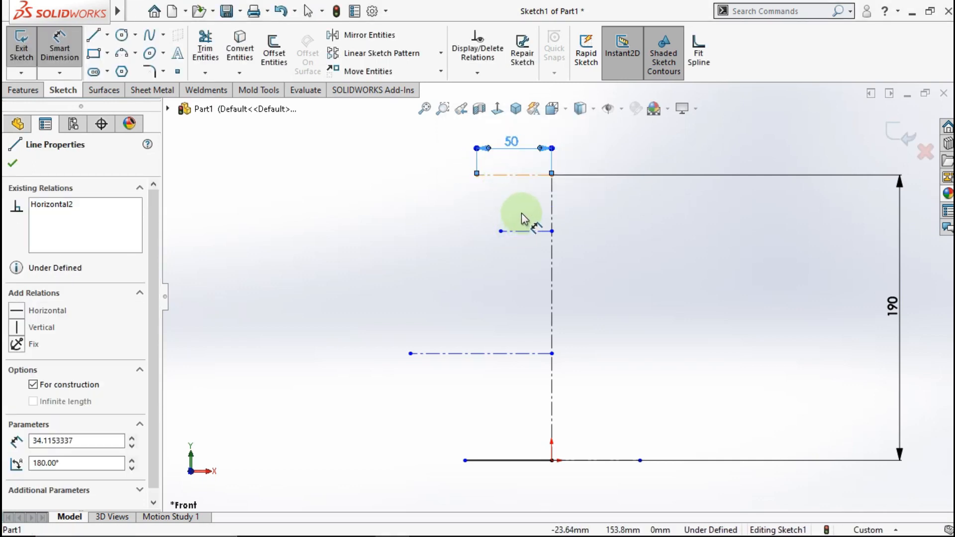
left_click(523, 213)
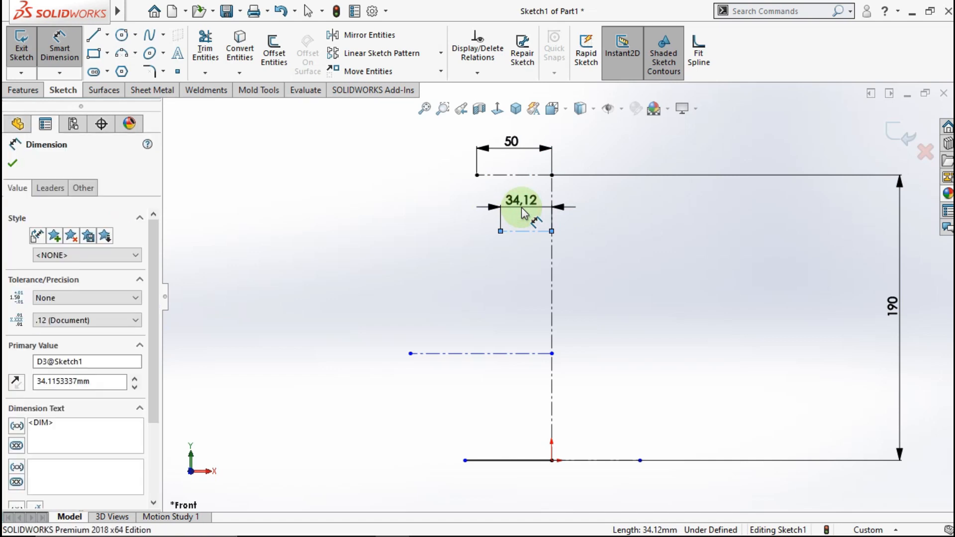
type("35")
left_click(465, 205)
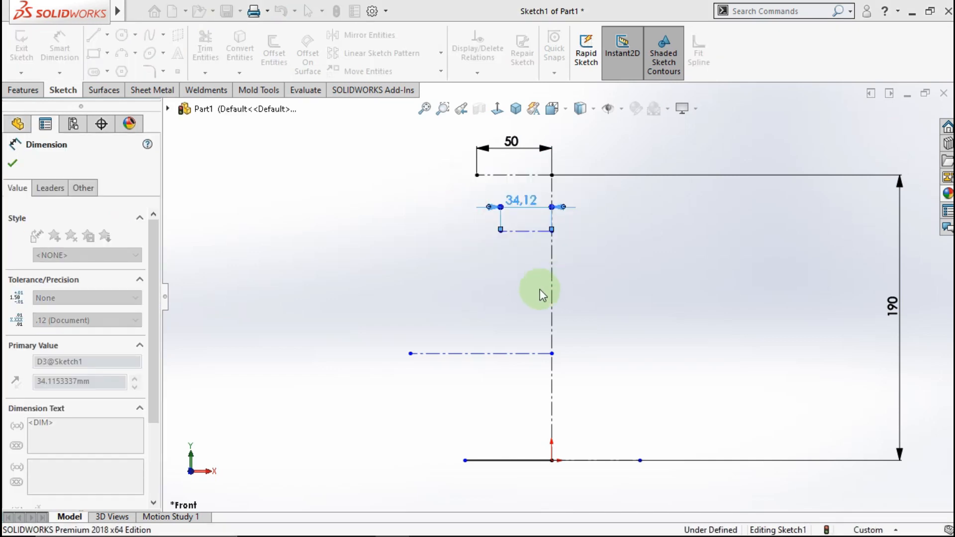
Dimension the lowest of the three left-hand horizontal centerlines at 80 mm and the solid base line at 65 mm
left_click(508, 328)
left_click(507, 326)
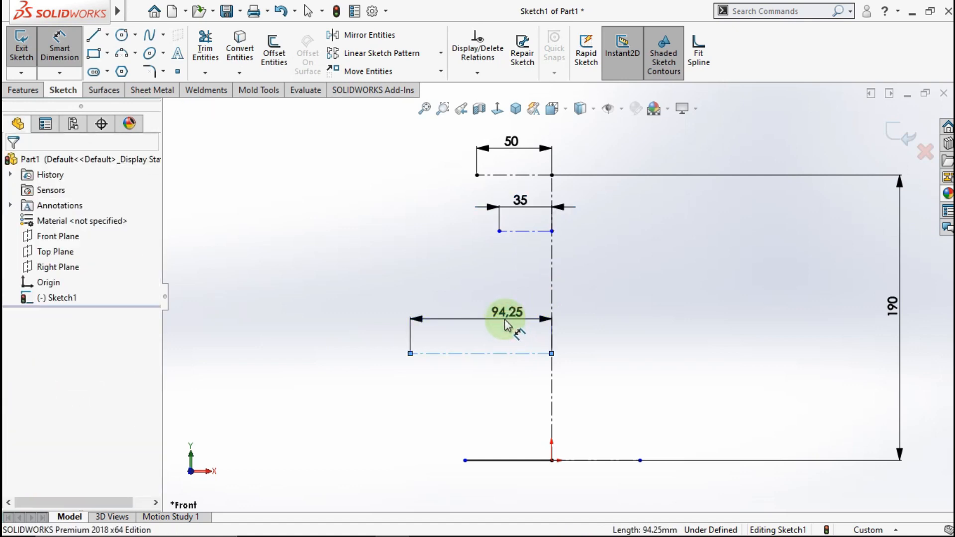
type("80")
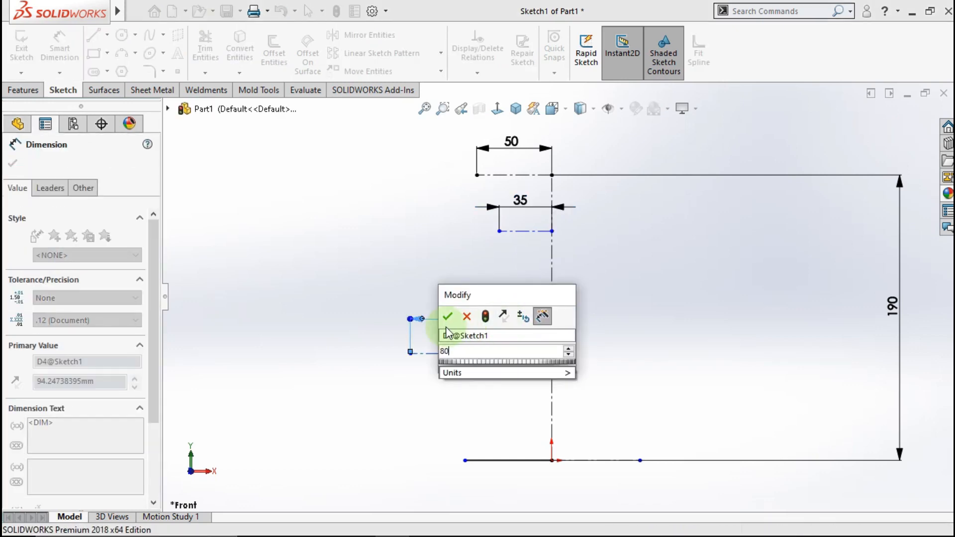
left_click(447, 319)
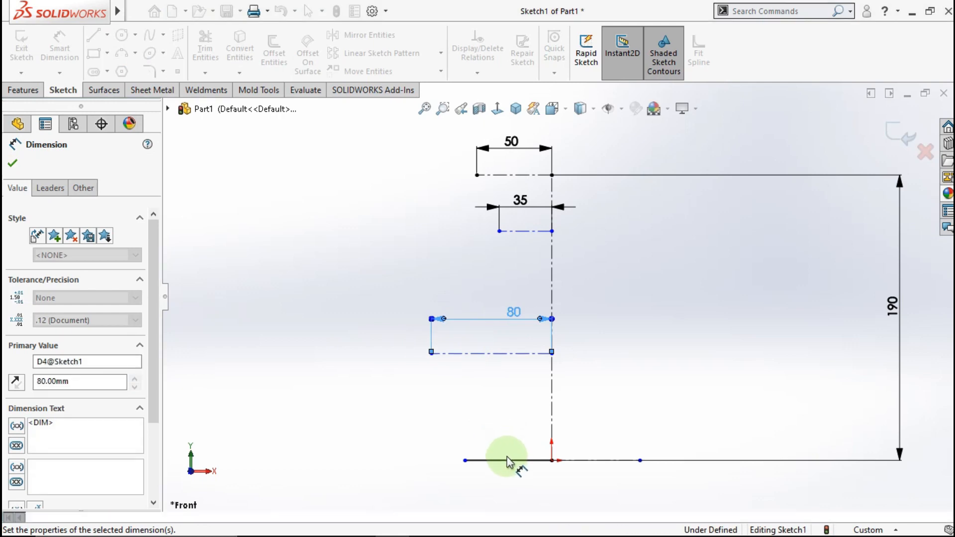
left_click(507, 433)
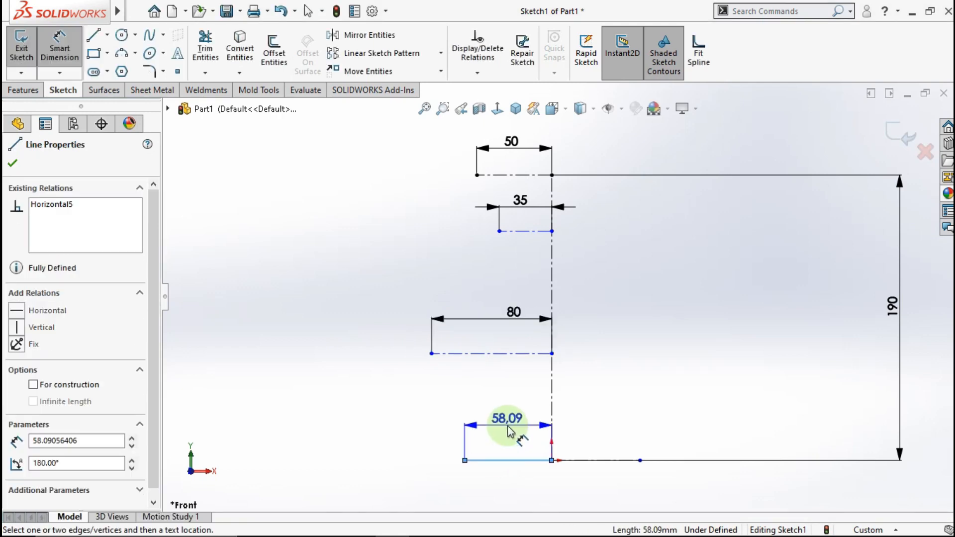
left_click(518, 431)
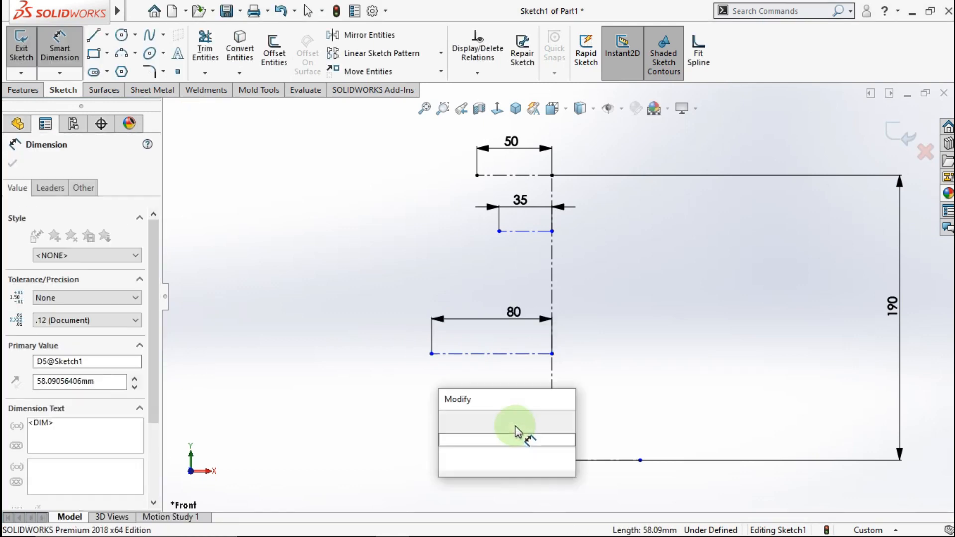
left_click(443, 422)
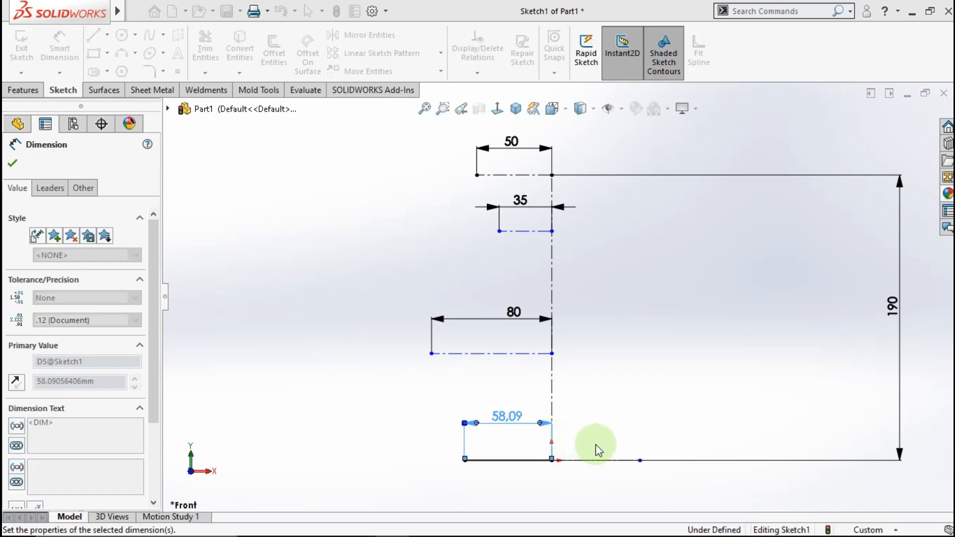
Dimension the horizontal centerline running right from the origin at 65 mm
left_click(598, 459)
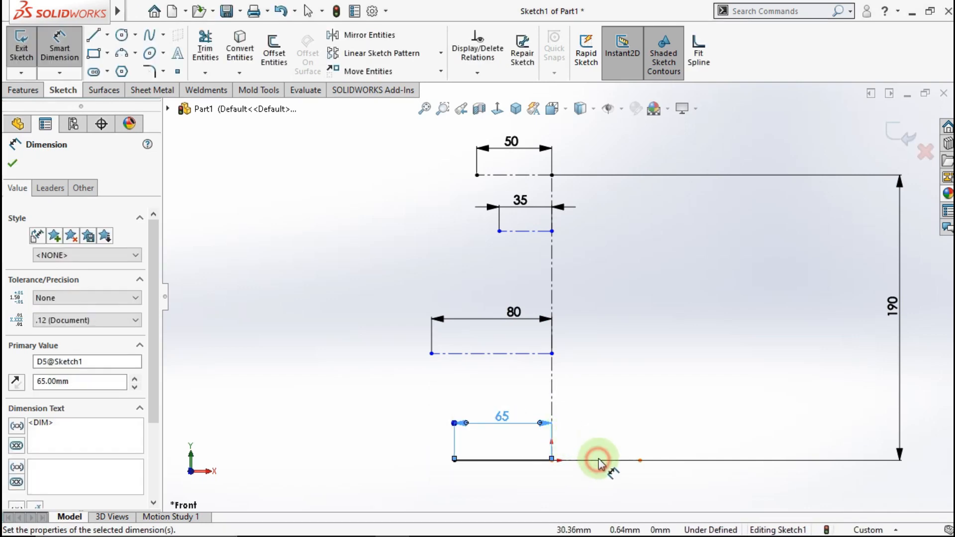
left_click(603, 424)
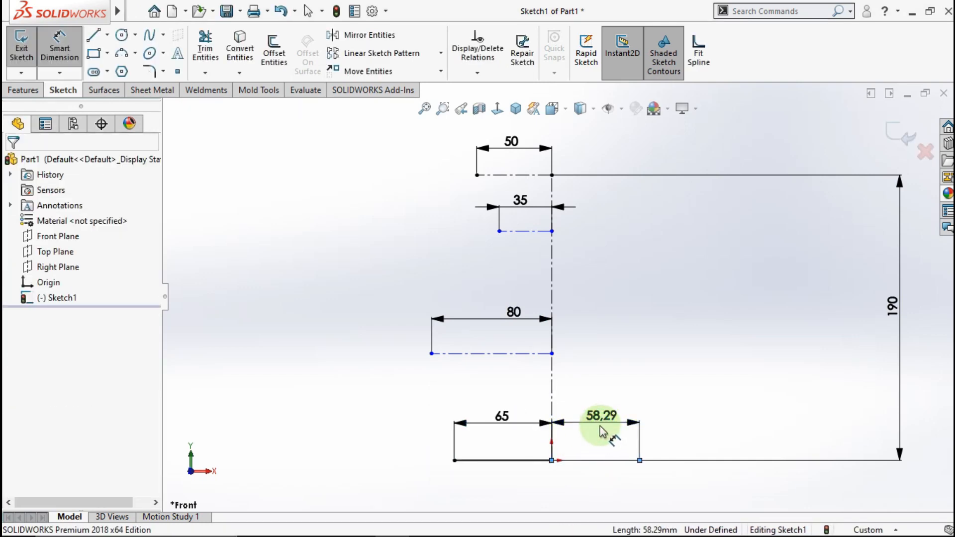
type("65")
left_click(541, 421)
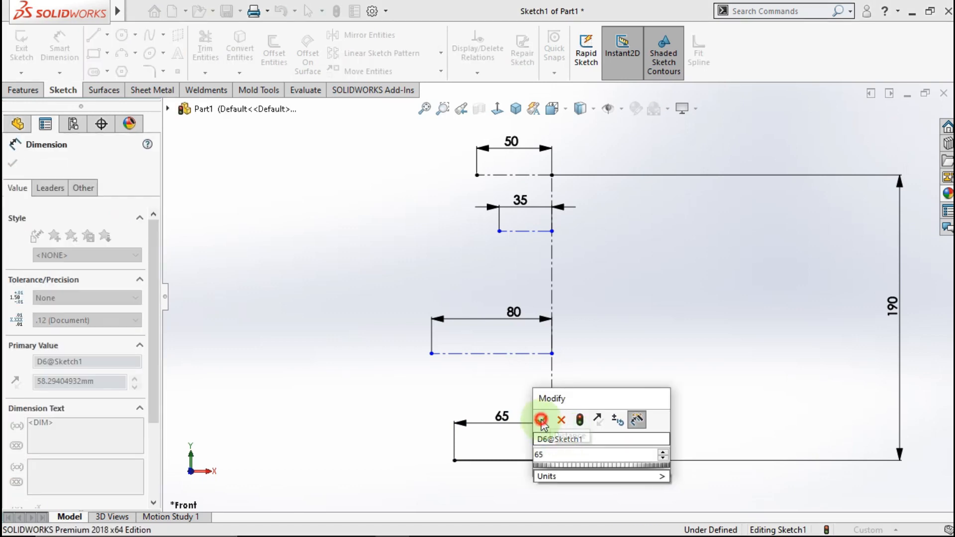
left_click(348, 245)
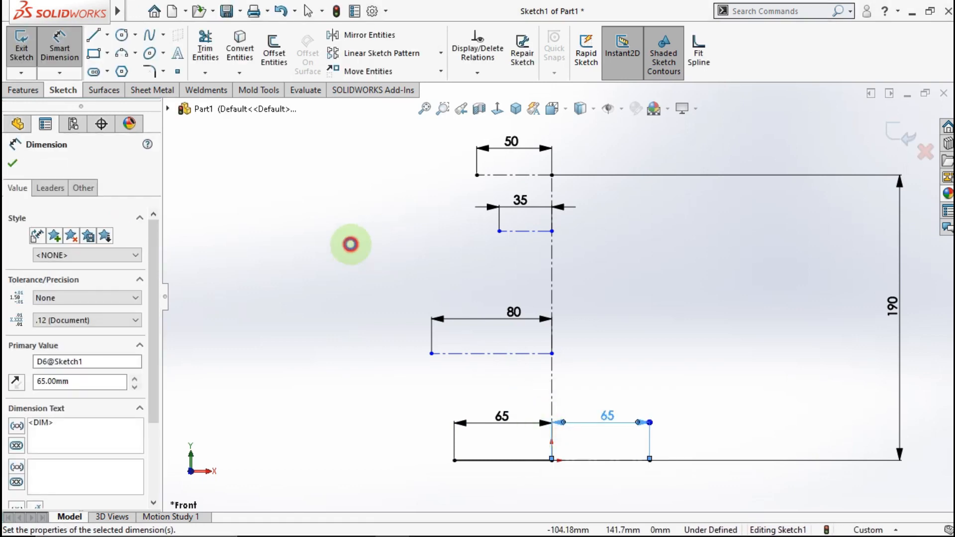
Dimension the vertical distance between the topmost horizontal centerline and the 35 mm centerline at 50 mm
left_click(542, 177)
left_click(541, 232)
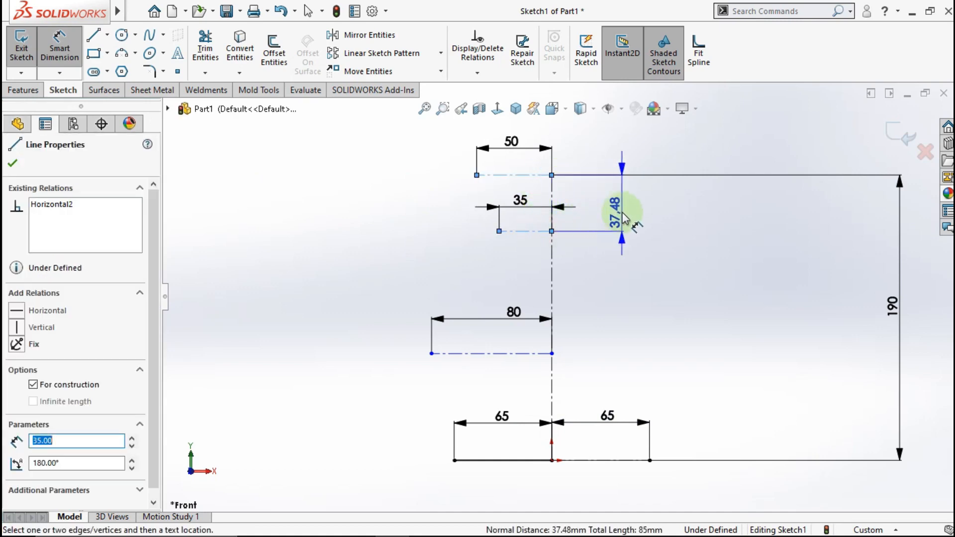
left_click(622, 217)
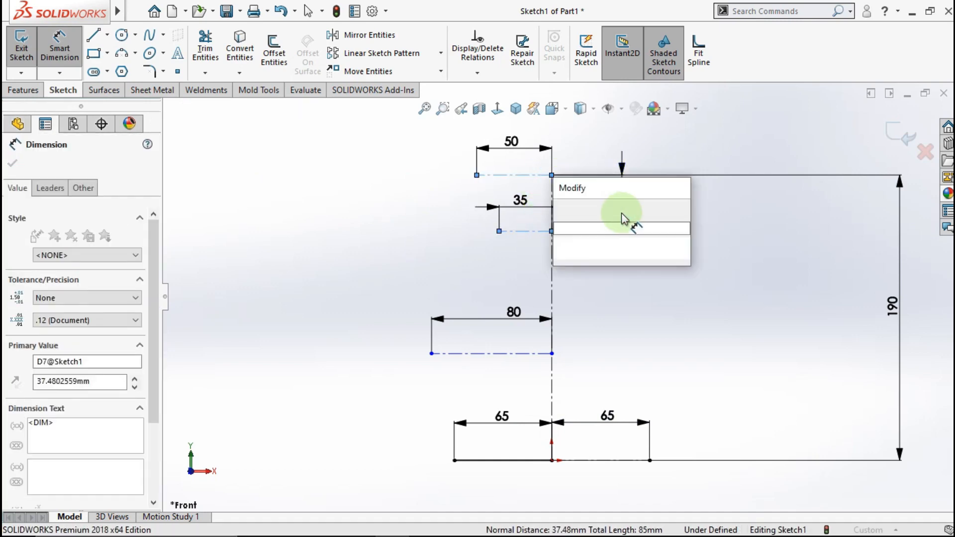
left_click(562, 207)
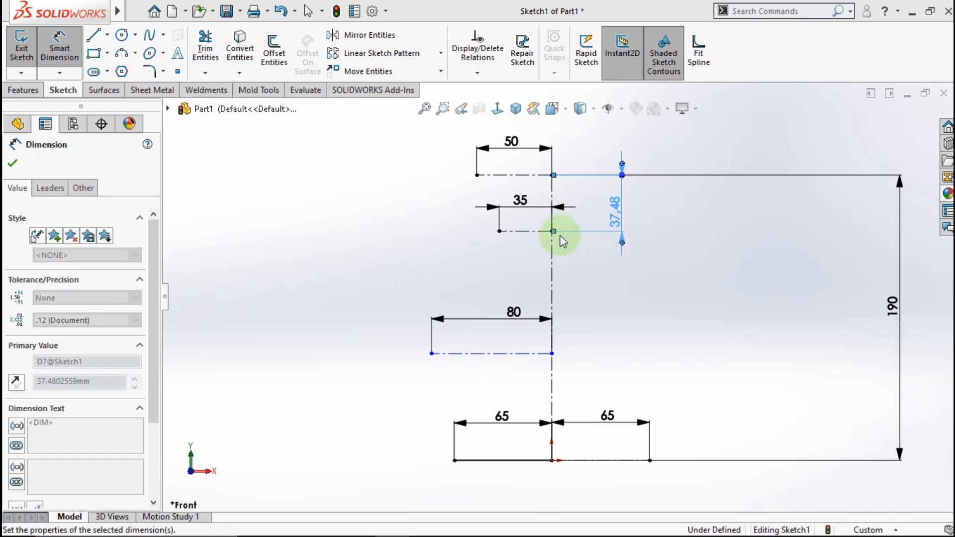
Dimension the vertical distance between the 35 mm and 80 mm horizontal centerlines at 70 mm
left_click(529, 250)
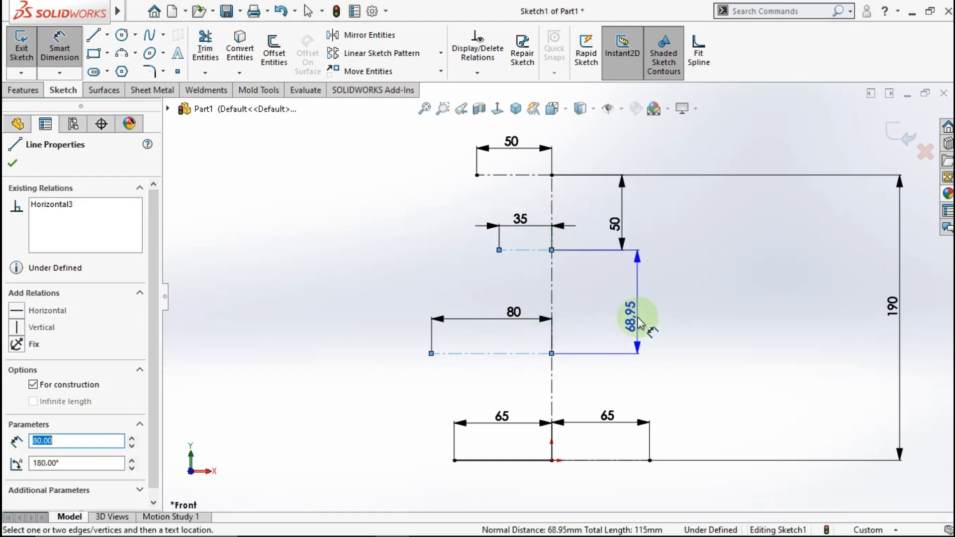
left_click(641, 321)
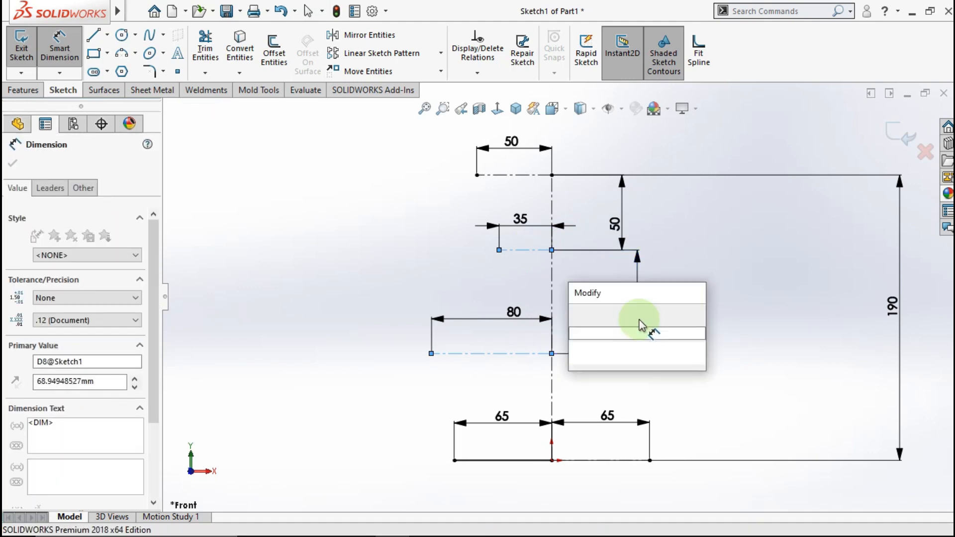
left_click(577, 315)
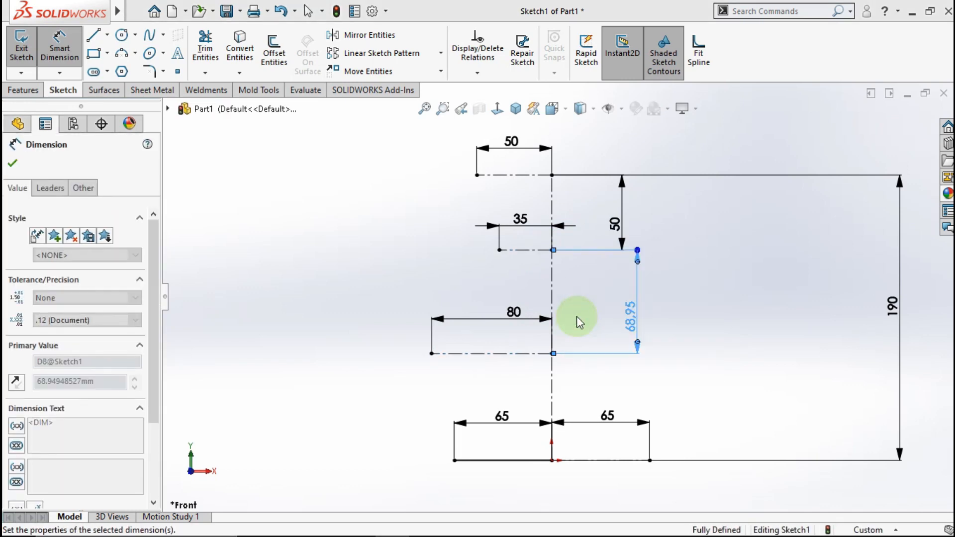
left_click(379, 235)
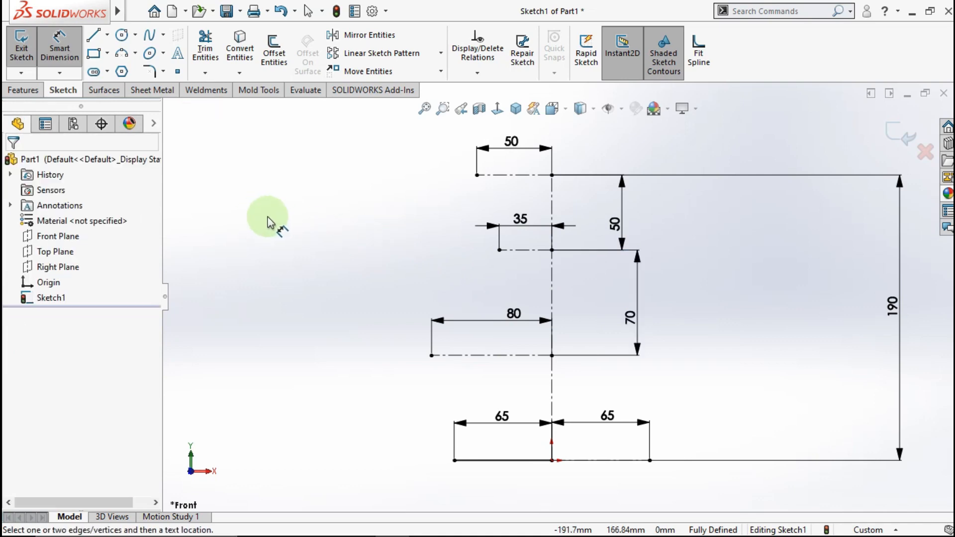
Draw a spline through the outer ends of the 50, 35 and 80 mm centerlines and the base line, ending at the right-hand 65 mm centerline's endpoint
left_click(152, 40)
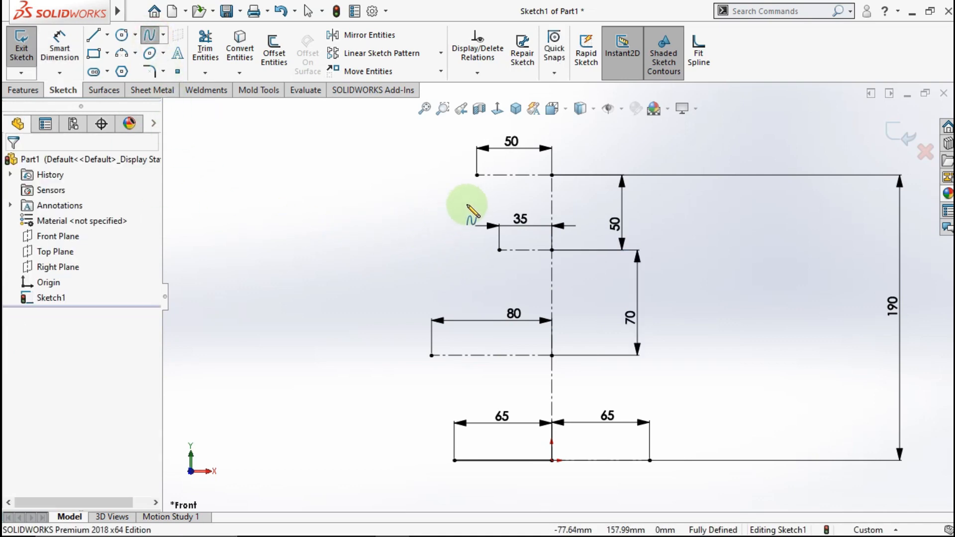
left_click(499, 250)
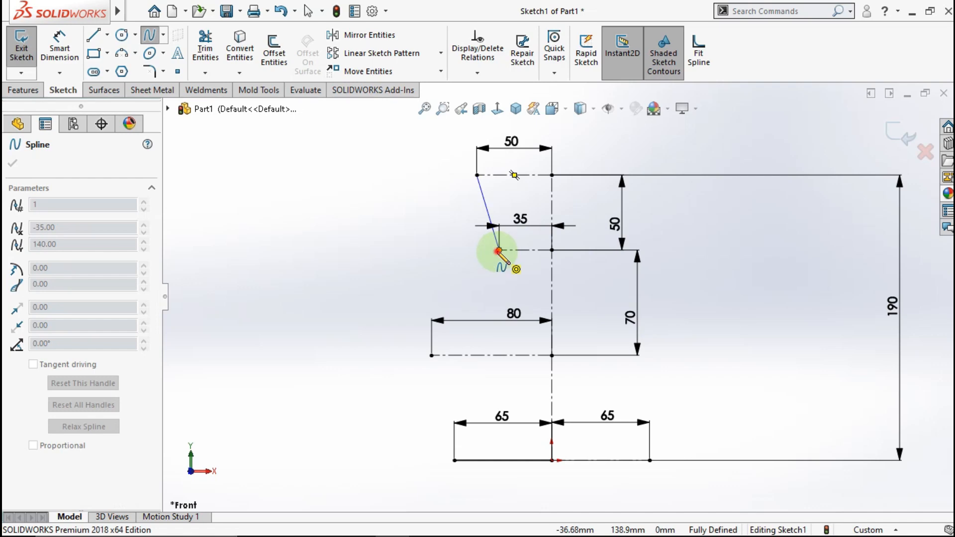
left_click(432, 355)
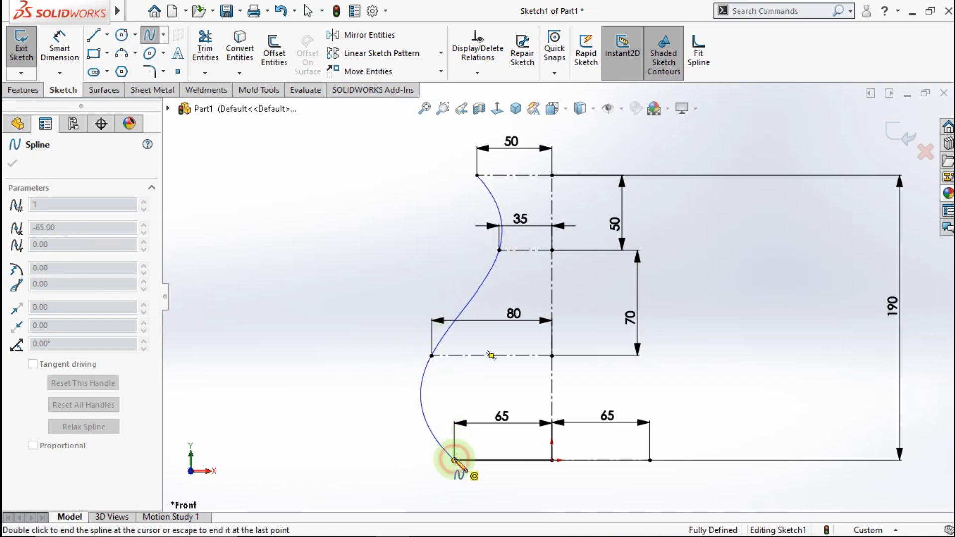
left_click(454, 460)
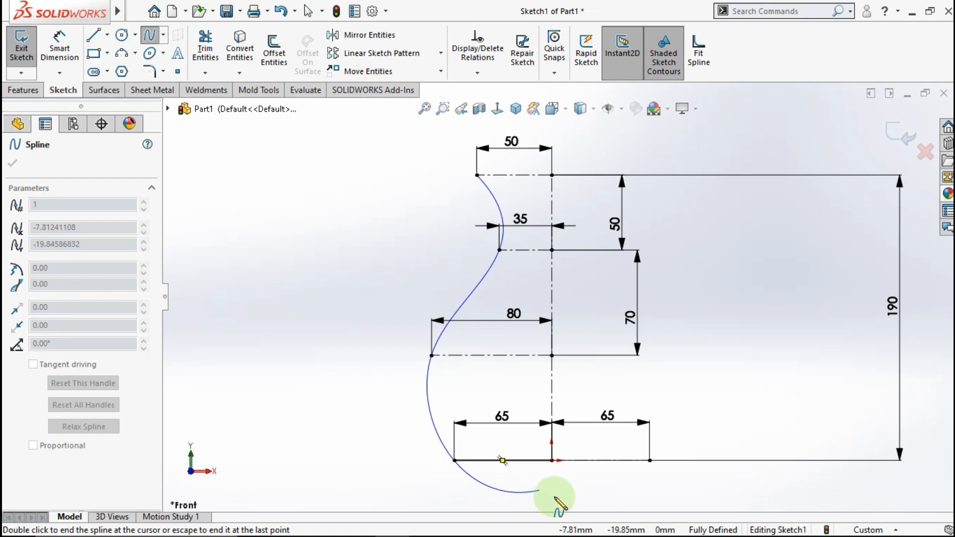
left_click(649, 460)
key("Escape")
key("z")
key("Escape")
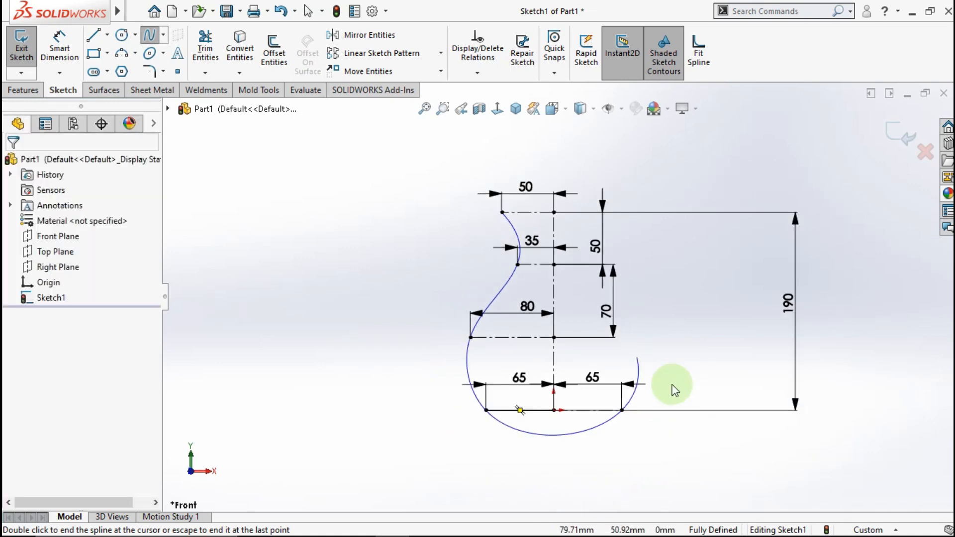
scroll(587, 335, "down", 1)
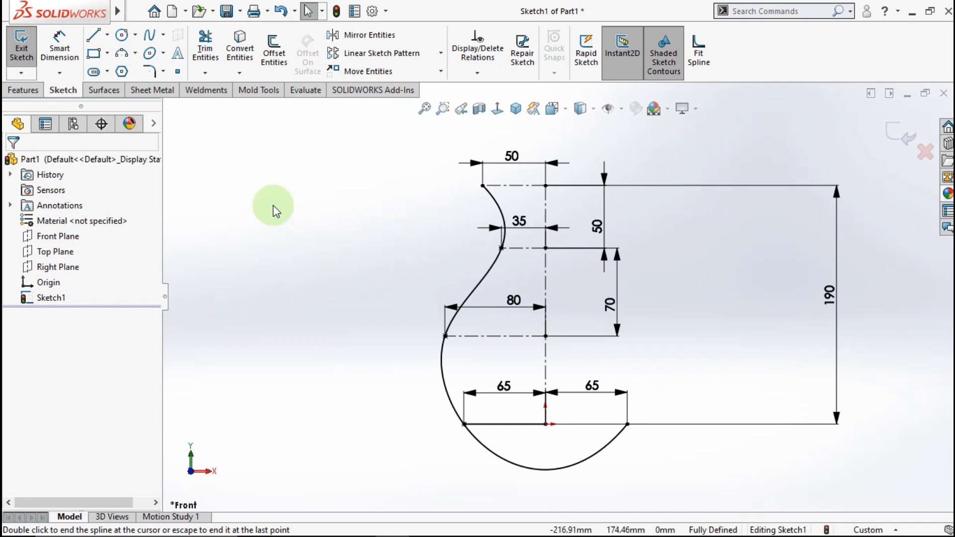
Trim away the part of the spline that runs below the base line
left_click(204, 54)
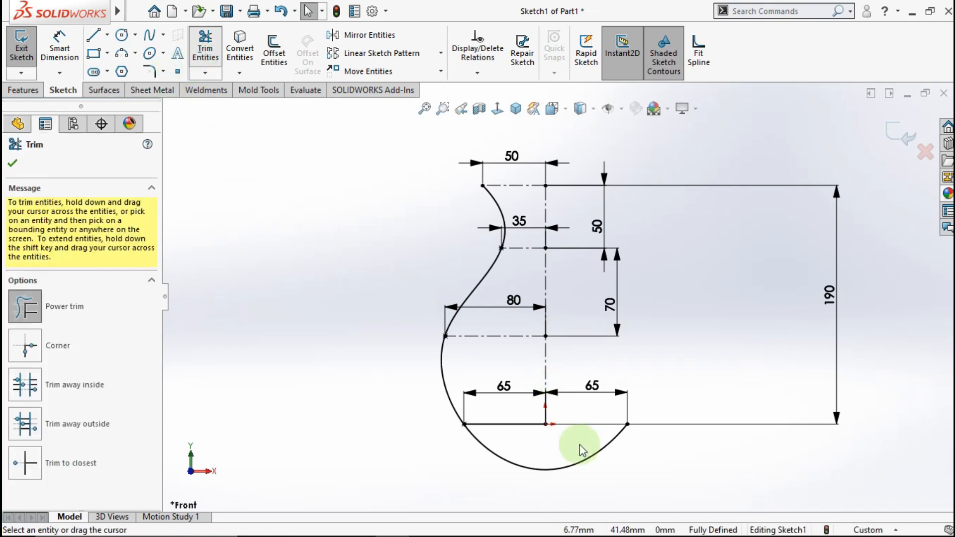
left_click(605, 476)
left_click_drag(560, 457, 560, 467)
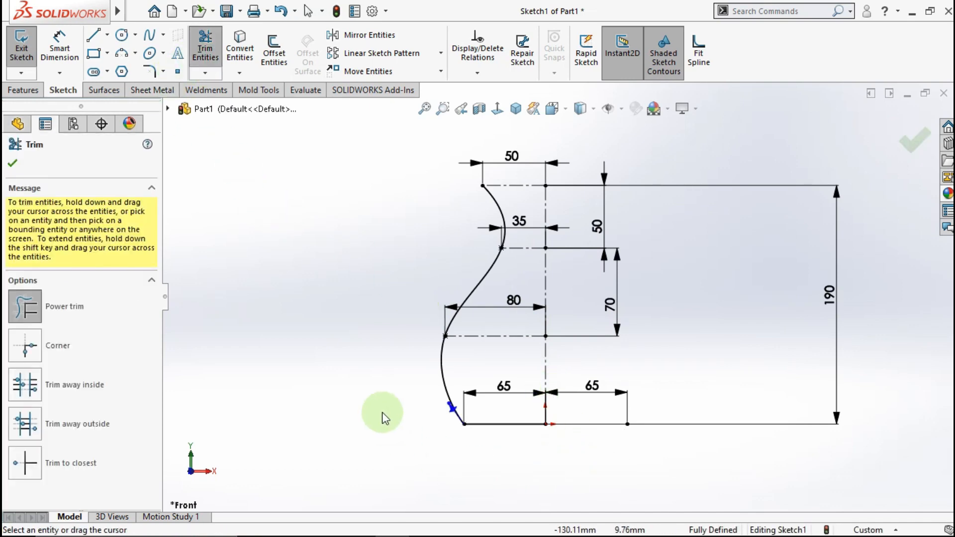
left_click(13, 164)
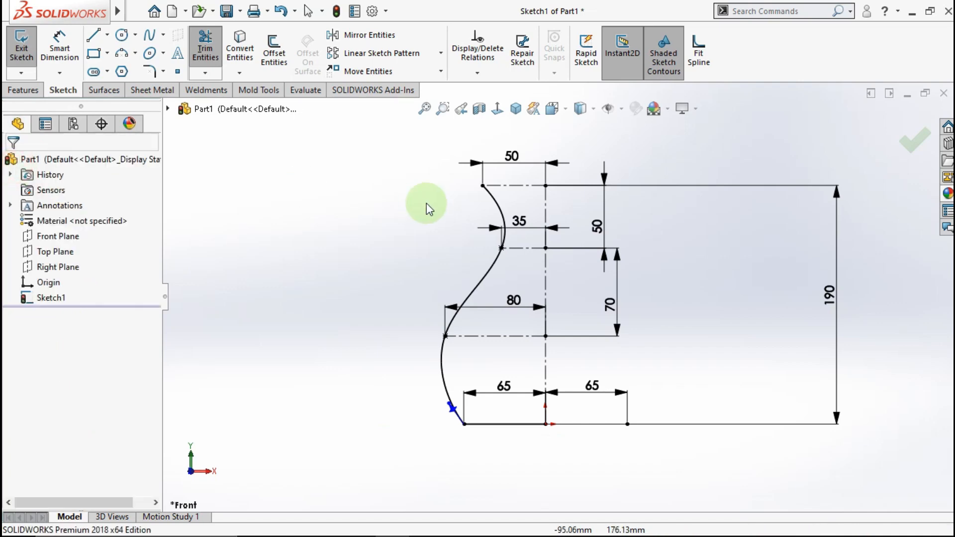
left_click(697, 285)
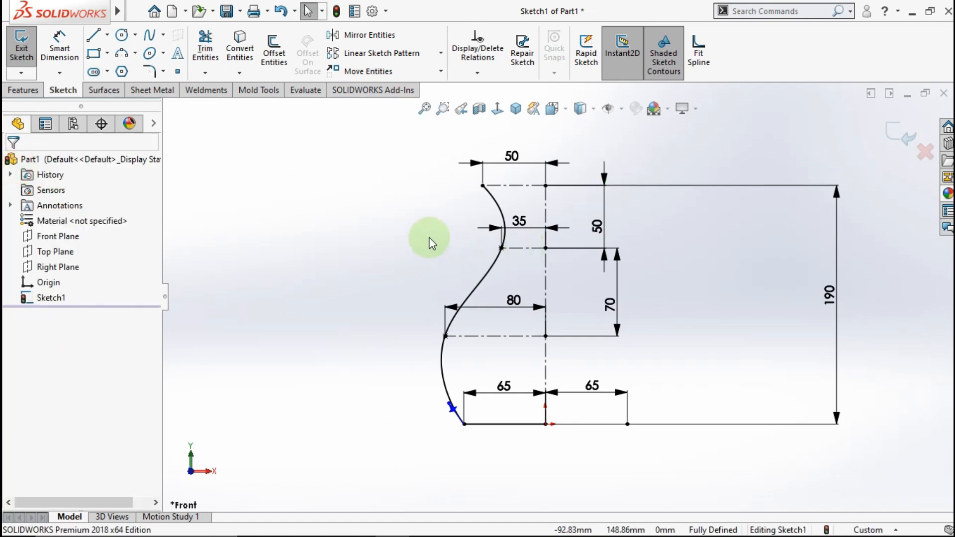
Create a revolved surface from the profile sketch, turning it a full 360 degrees around the vertical centerline
left_click(109, 91)
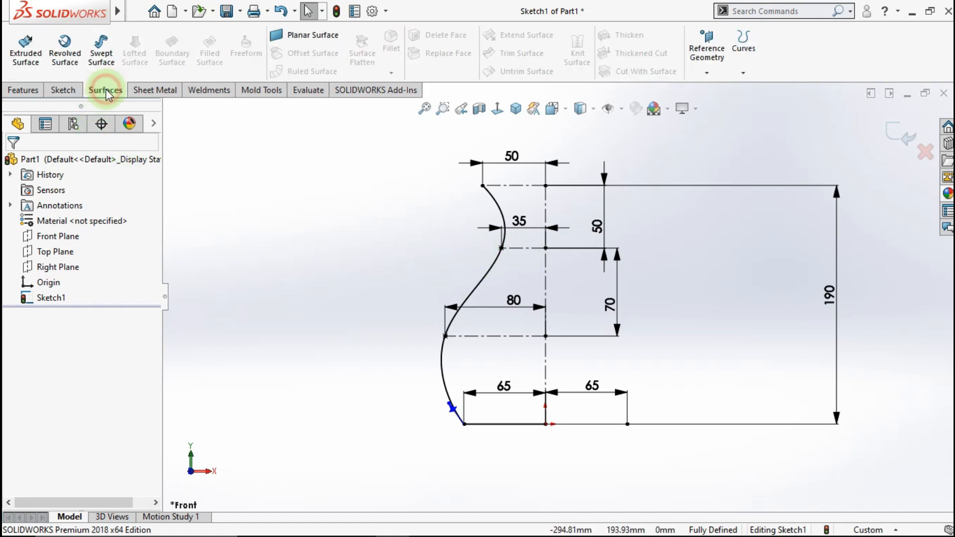
left_click(73, 62)
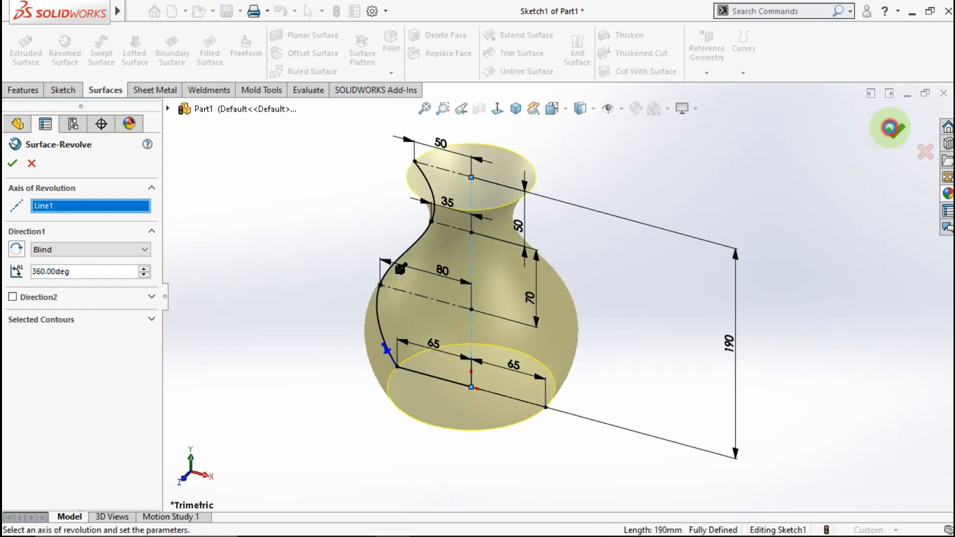
left_click(890, 128)
left_click(738, 176)
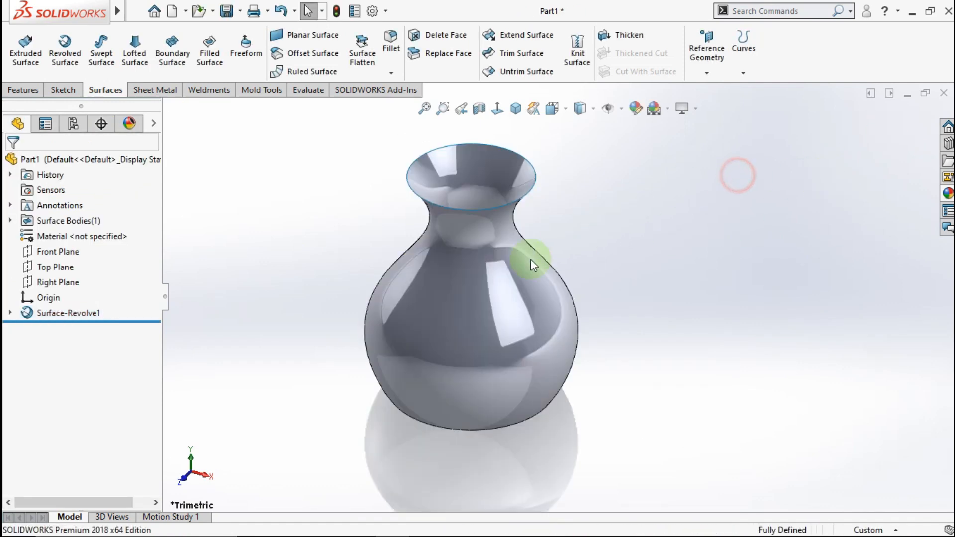
Set up a Thicken feature on the revolved vase surface with a thickness of 2 mm
middle_click_drag(465, 291, 712, 350)
left_click(516, 108)
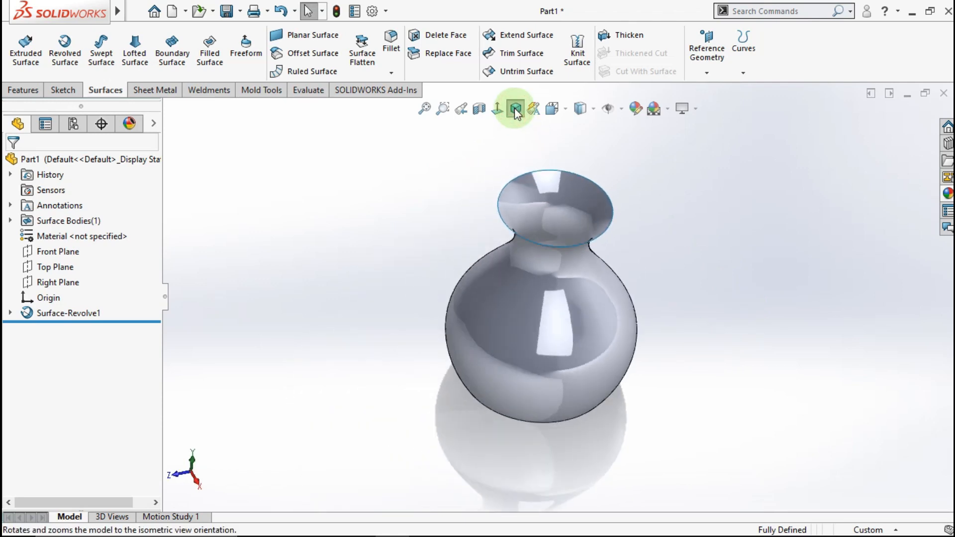
left_click(615, 44)
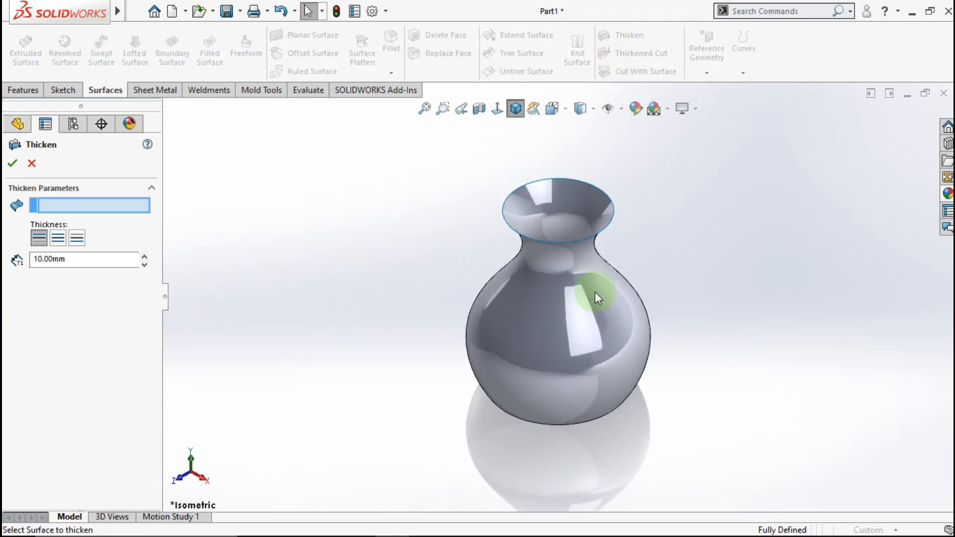
scroll(547, 277, "up", 5)
left_click(547, 278)
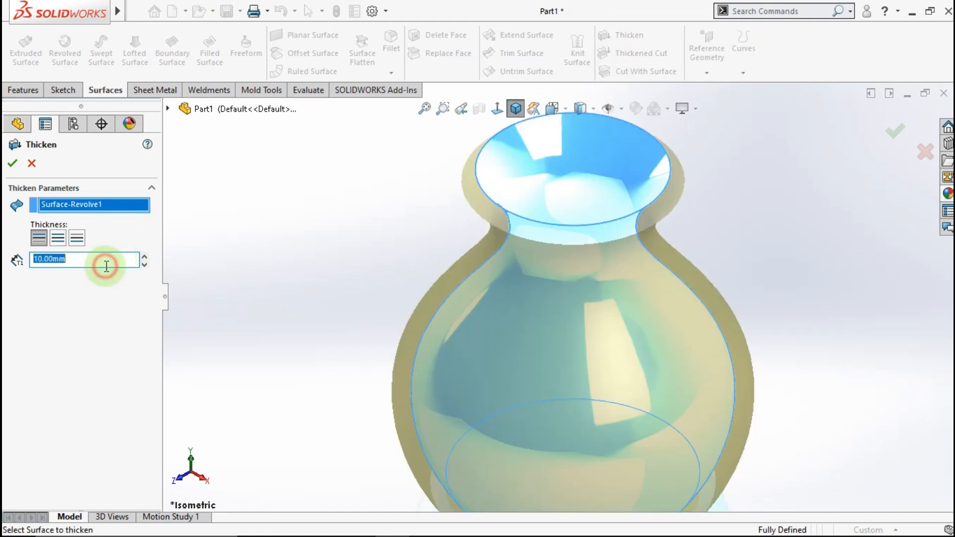
type("2")
key("Return")
scroll(552, 222, "up", 5)
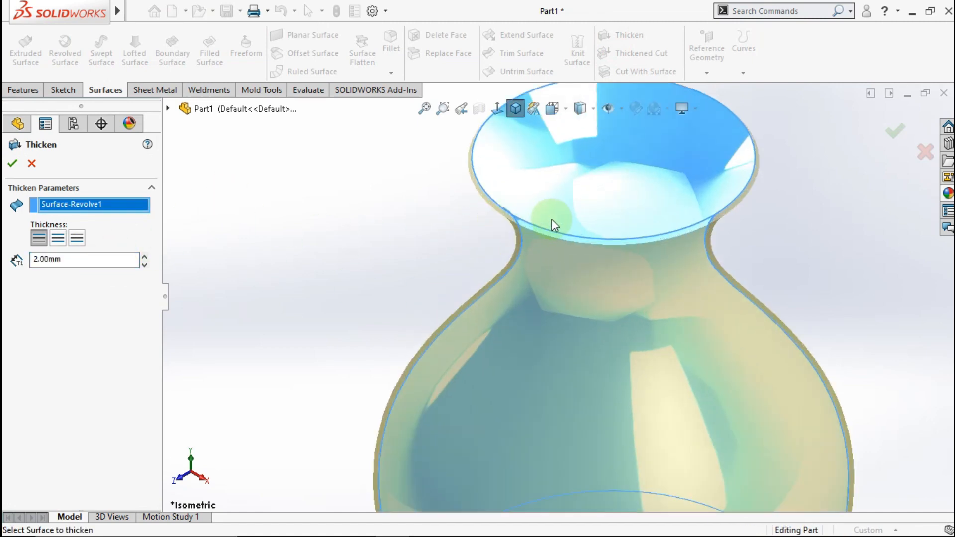
scroll(555, 226, "up", 2)
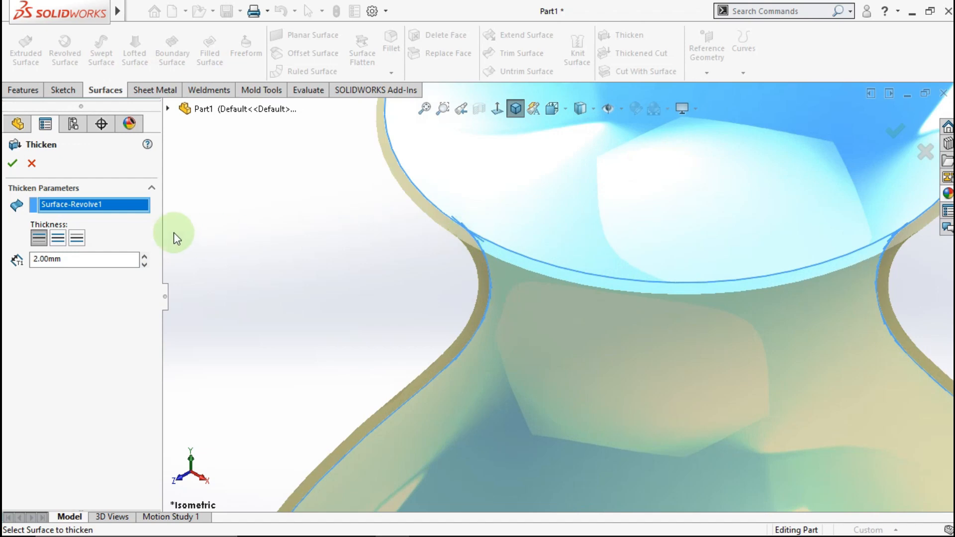
Try the both-sides thickness option, return to thickening the outer side only, and complete the Thicken feature
left_click(65, 238)
scroll(407, 242, "down", 2)
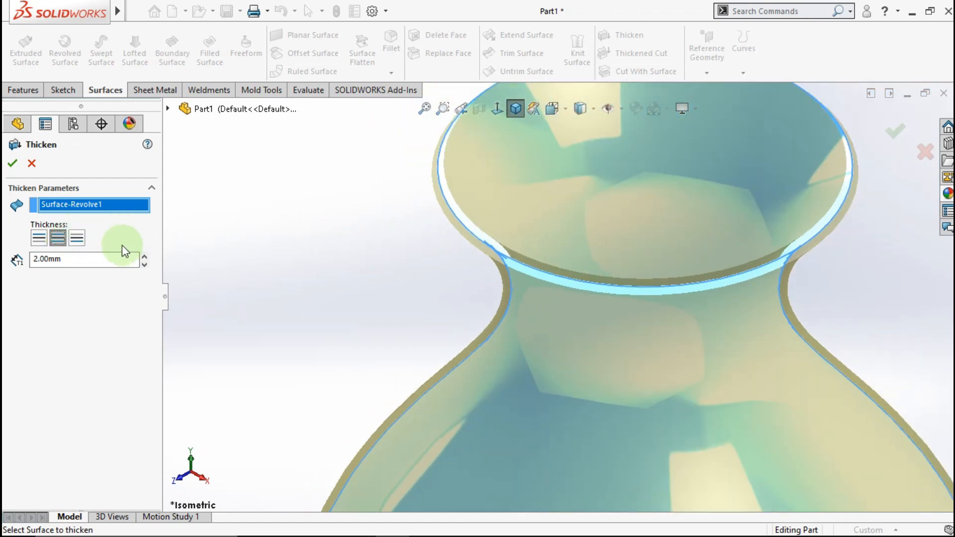
left_click(39, 239)
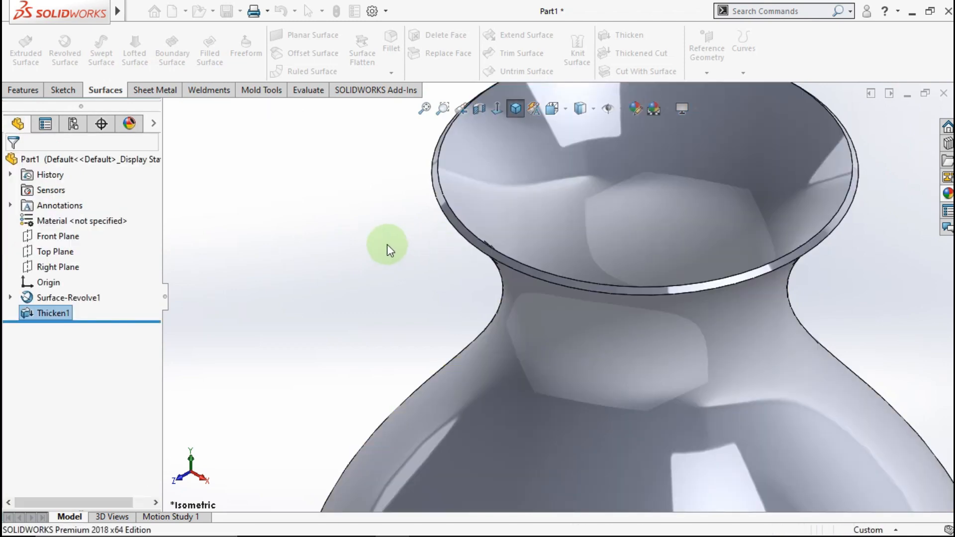
left_click(387, 244)
Open the whole part's appearance for editing and choose brown thick glass from the Thick Gloss glass appearances
scroll(607, 327, "down", 5)
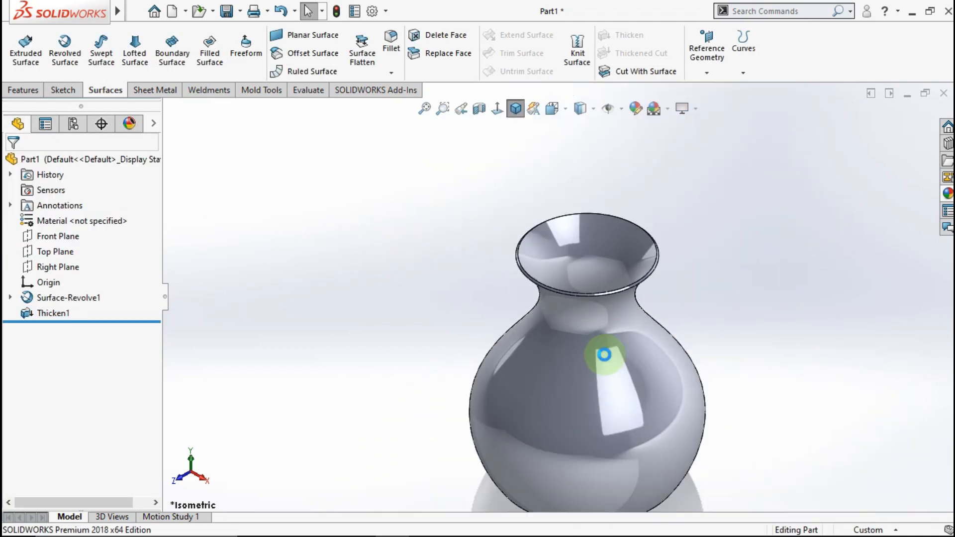
middle_click_drag(599, 407, 582, 460)
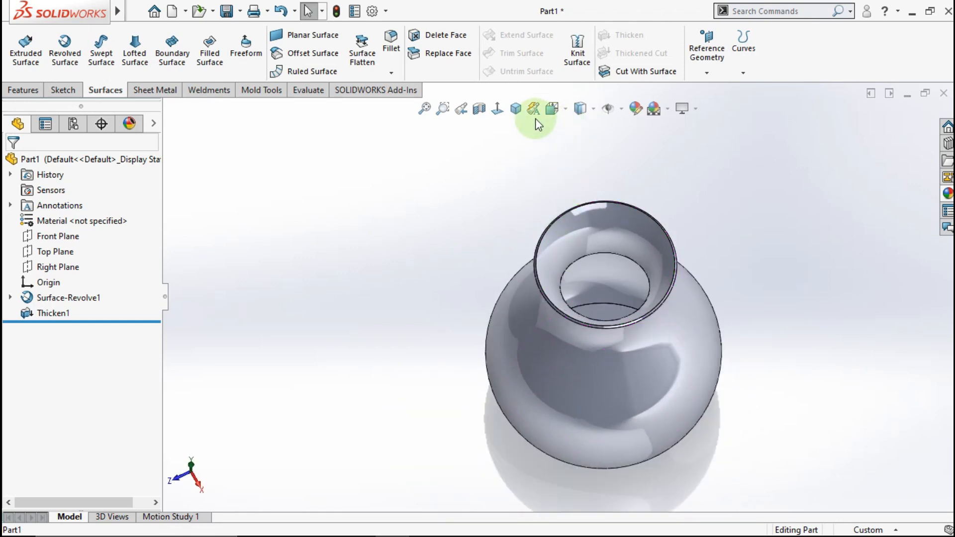
left_click(518, 109)
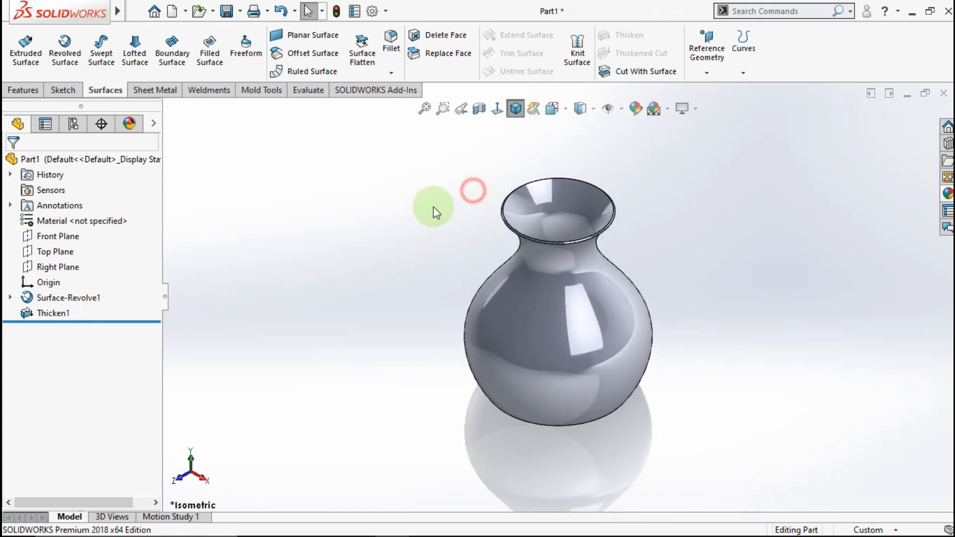
left_click(110, 163)
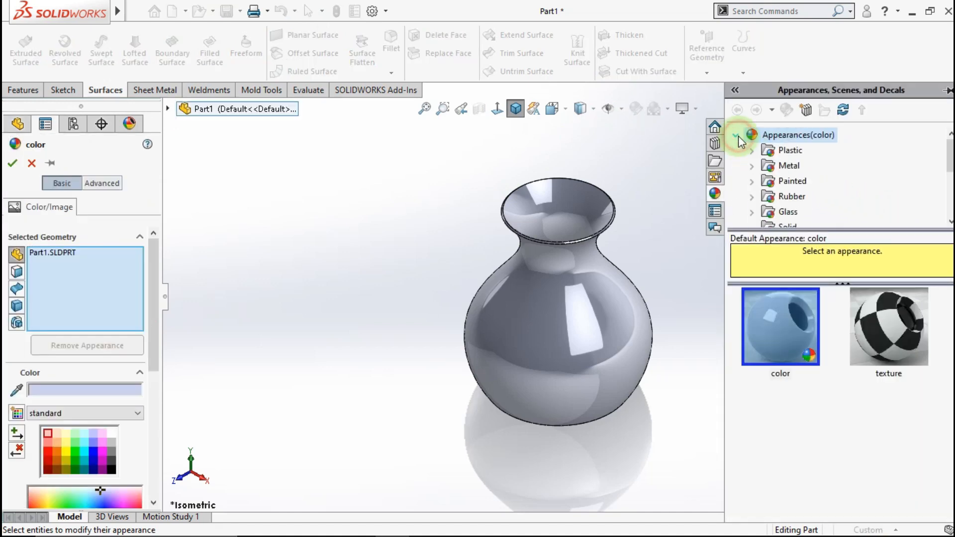
scroll(791, 192, "down", 1)
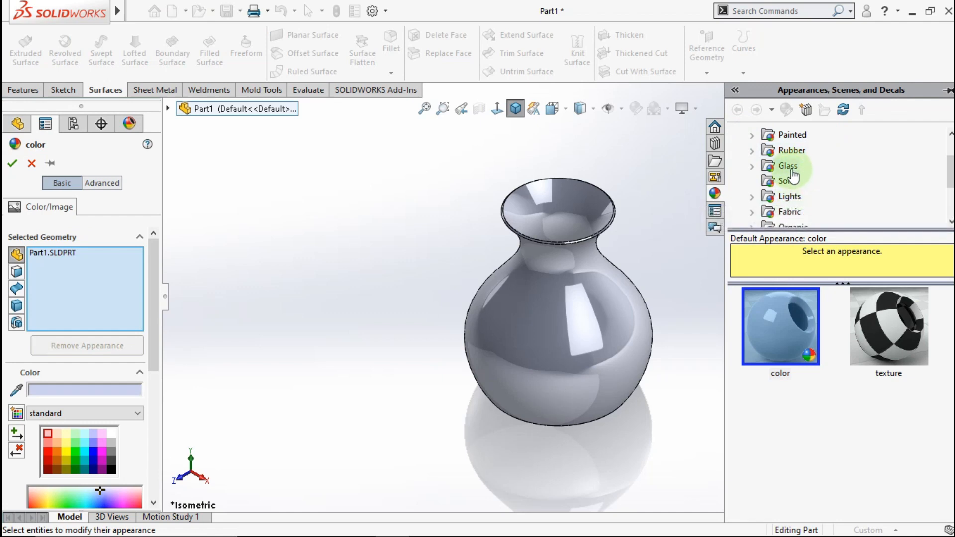
left_click(771, 168)
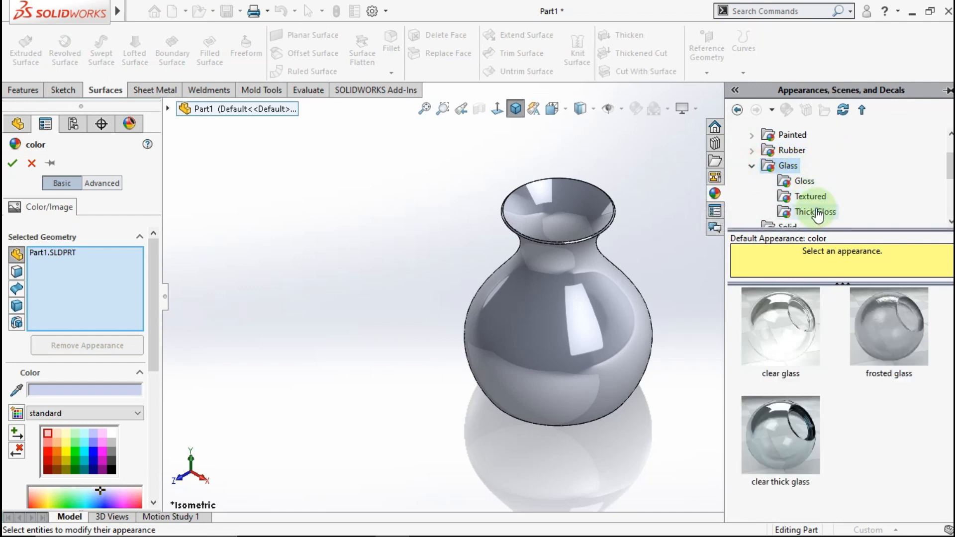
left_click(816, 212)
left_click(852, 418)
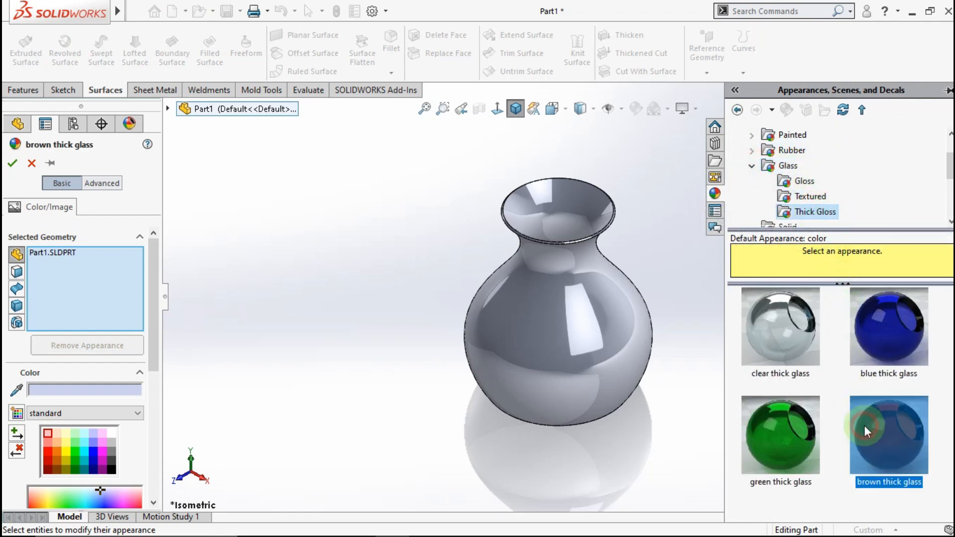
Set the glass appearance's color to dark red from the standard swatches, accept it, and show the vase in isometric view
left_click(46, 469)
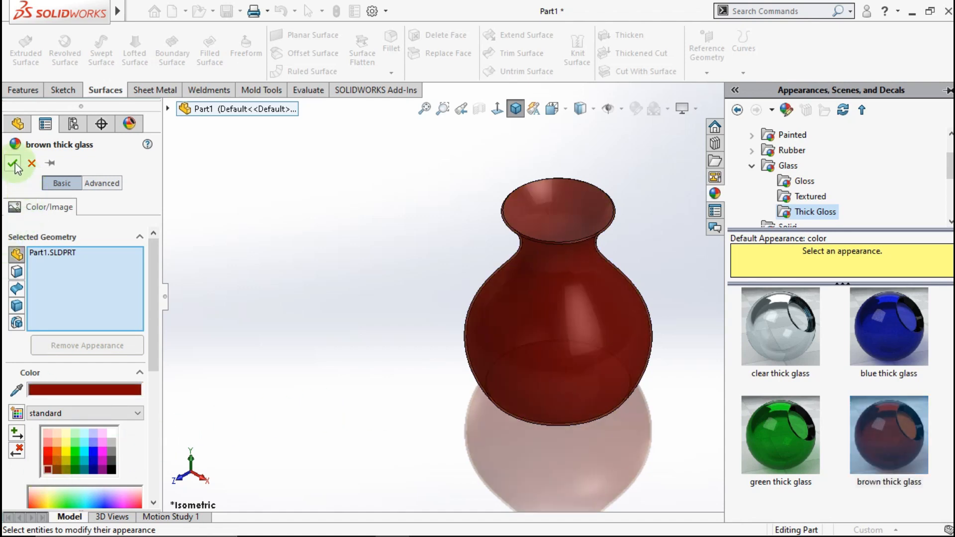
left_click(374, 318)
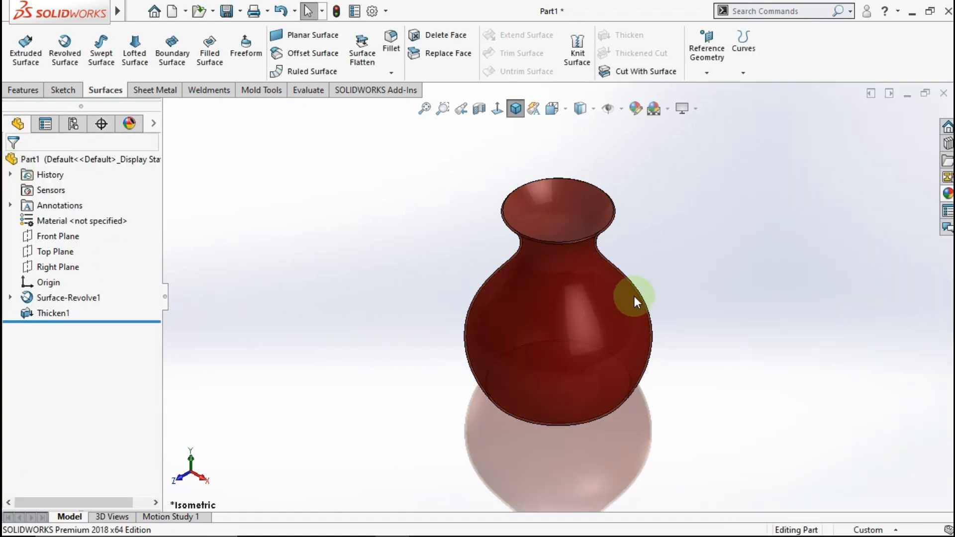
middle_click_drag(634, 296, 736, 360)
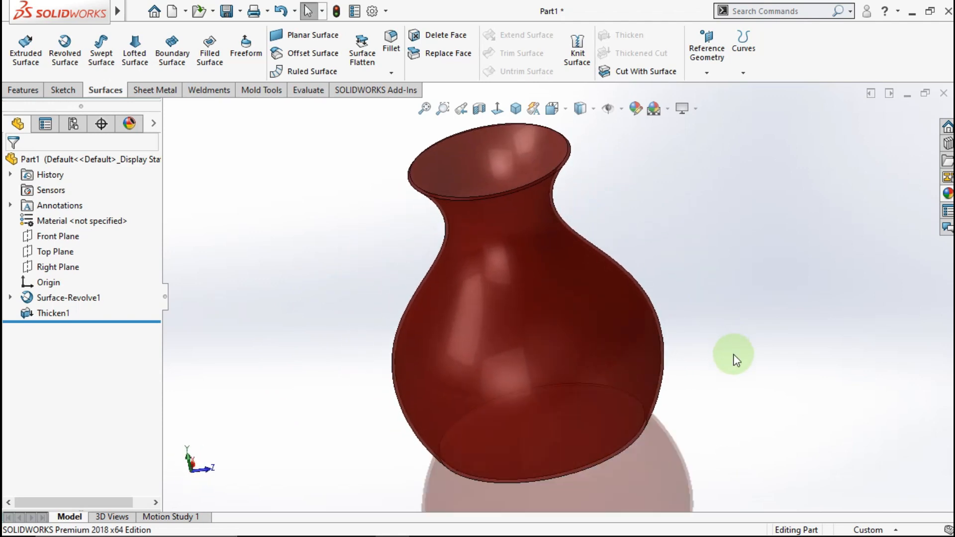
left_click(517, 109)
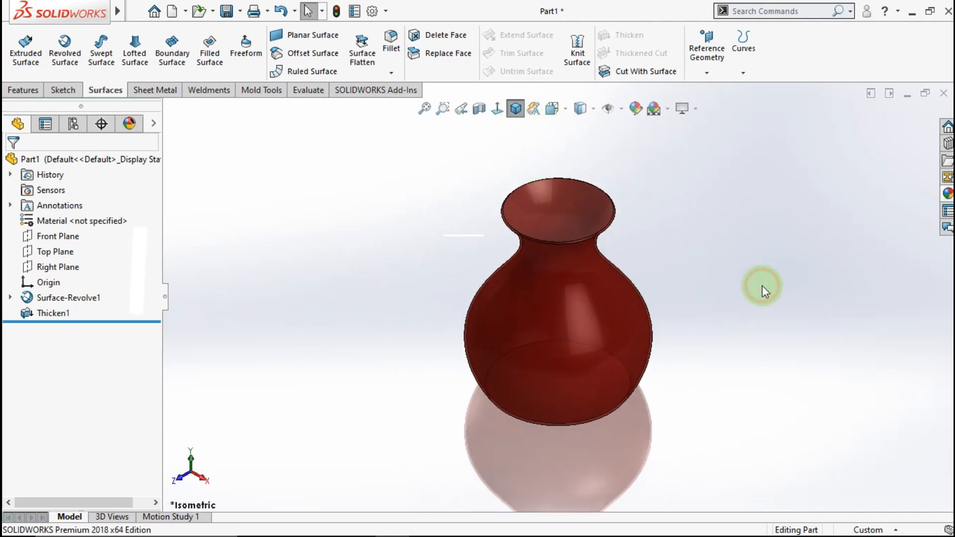